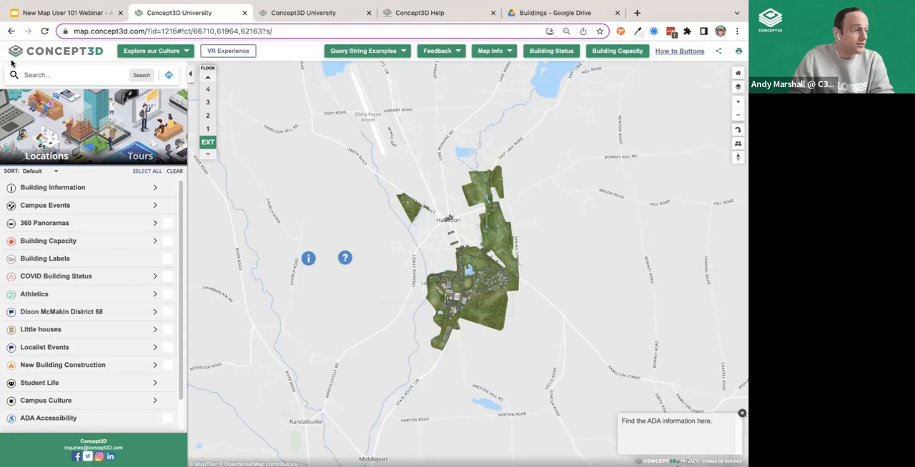
- Search the map for "tennis", open the Tennis Courts location, view its second photo and close its details
type("tennis")
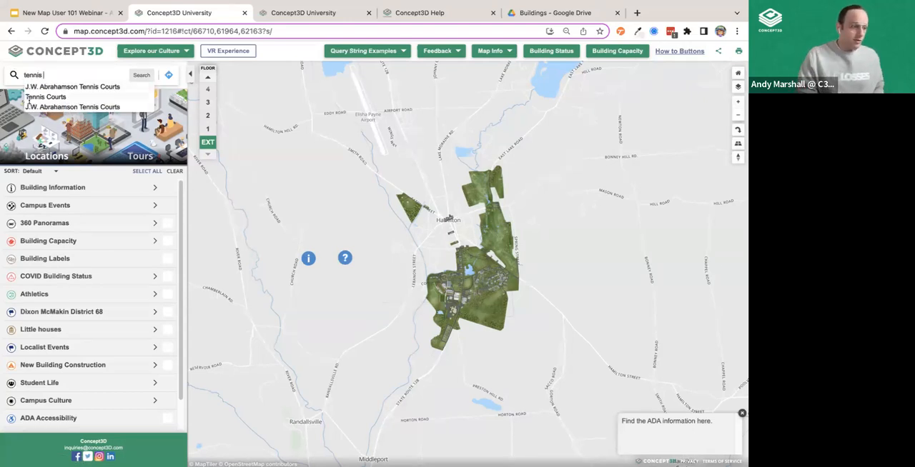
left_click(39, 97)
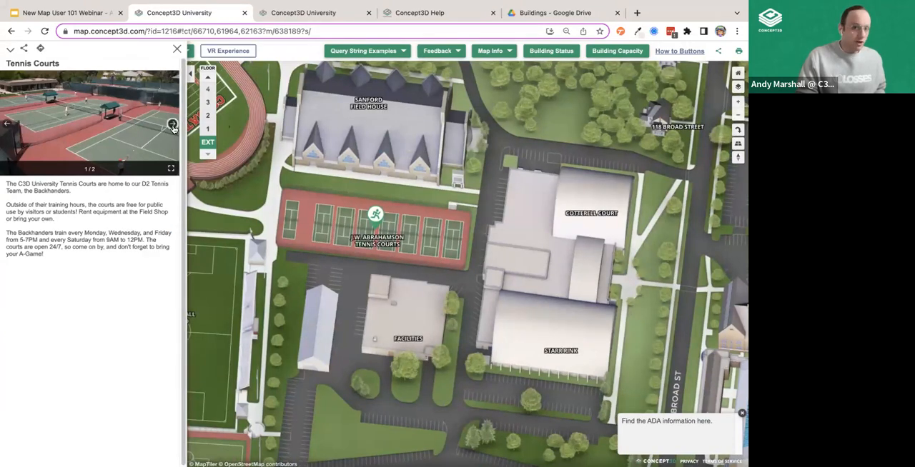
left_click(172, 124)
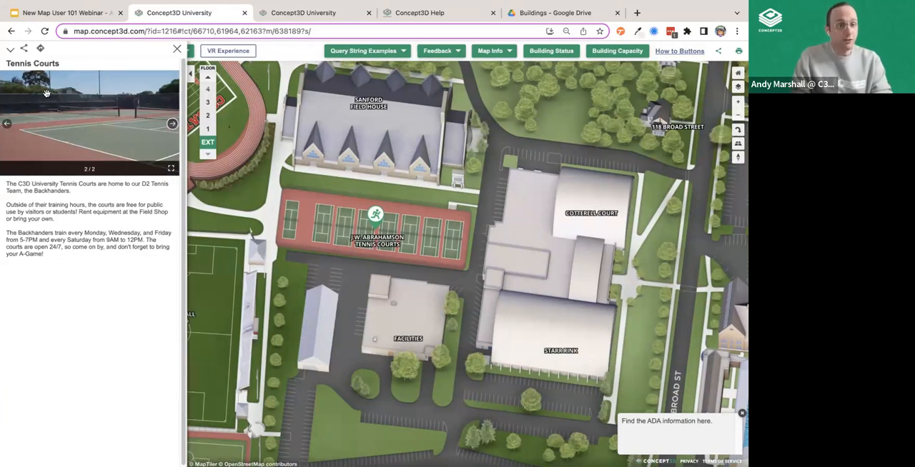
left_click(178, 50)
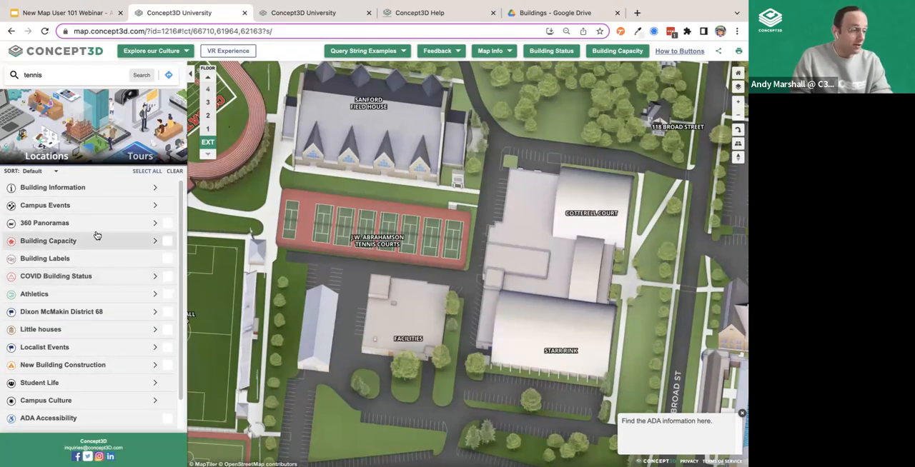
- Turn on all location categories on the map and clear the whole selection again
left_click(148, 171)
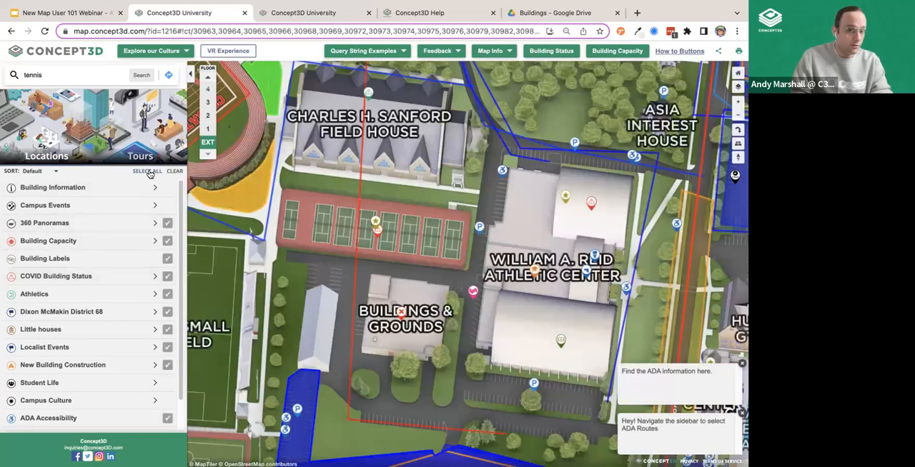
scroll(459, 229, "down", 1)
scroll(458, 229, "down", 3)
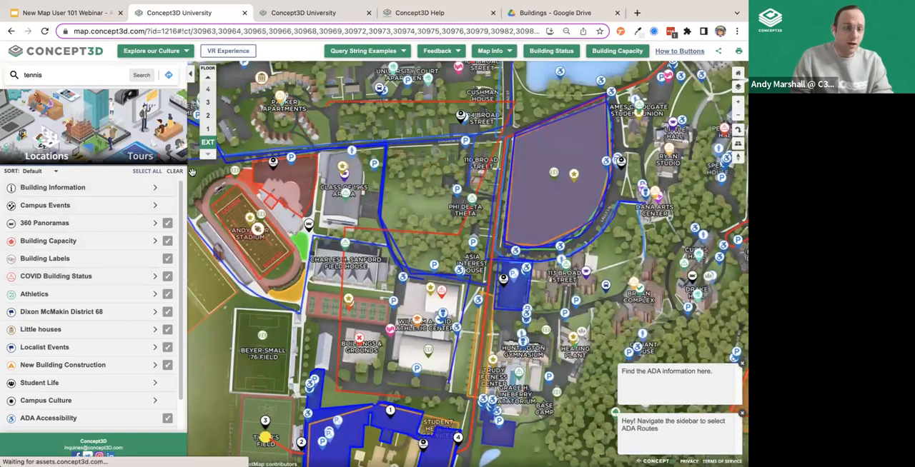
left_click(174, 171)
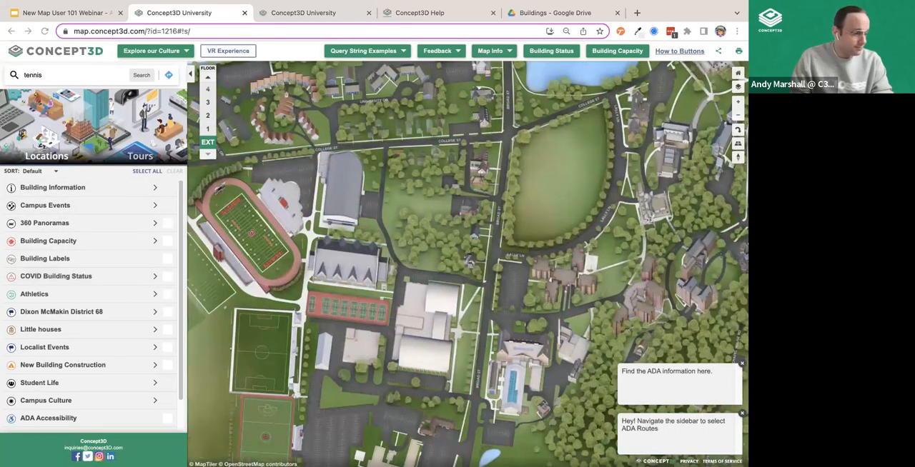
- View the sort order options for the location category list
left_click(30, 172)
left_click(52, 172)
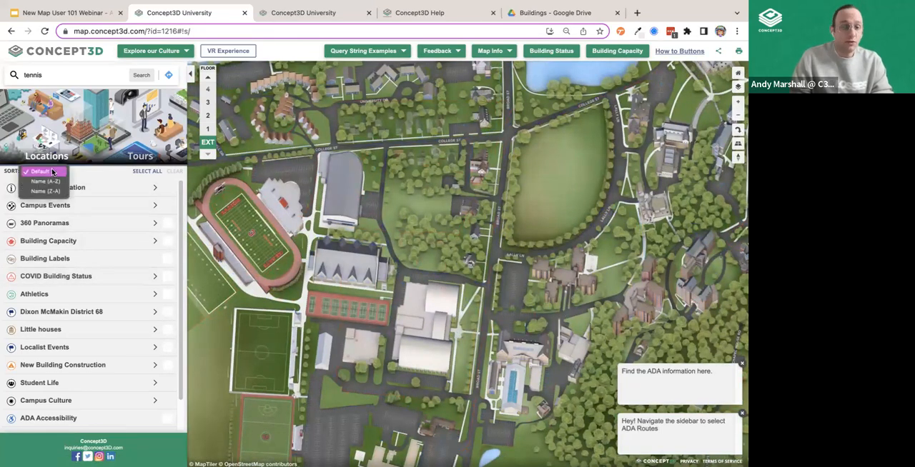
left_click(42, 184)
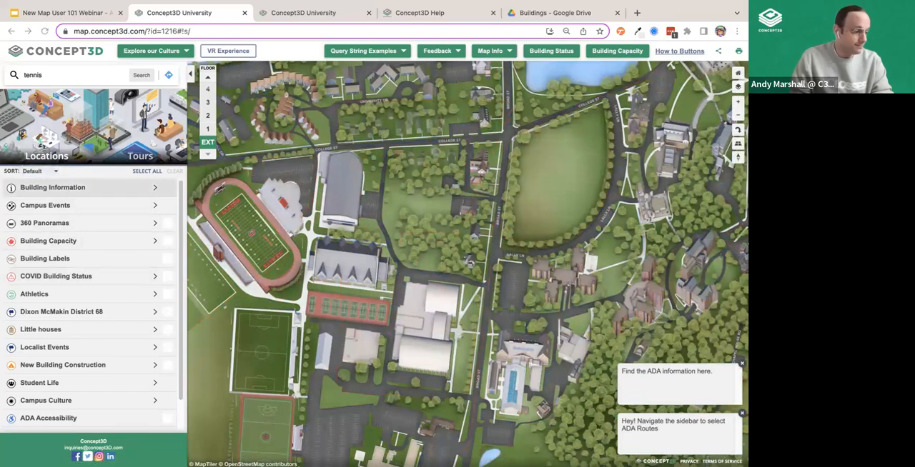
- Open the Easton Street Softball Complex from the Campus Athletics subcategory of Student Life
scroll(100, 285, "down", 1)
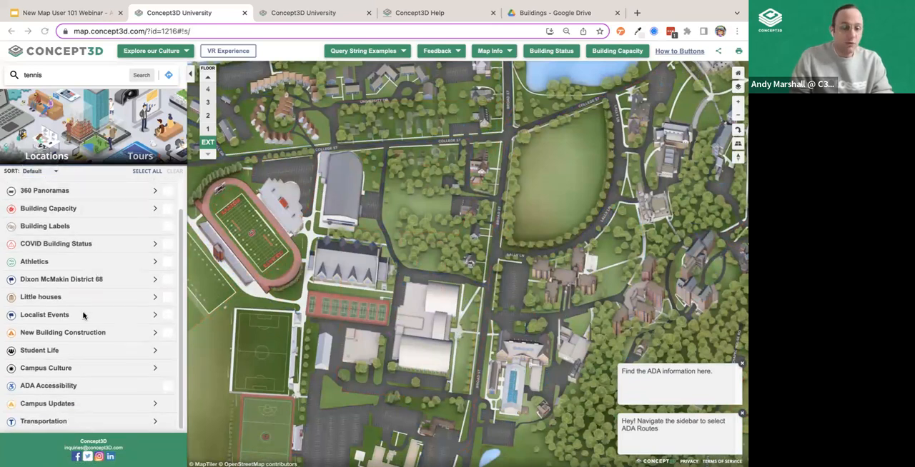
left_click(61, 352)
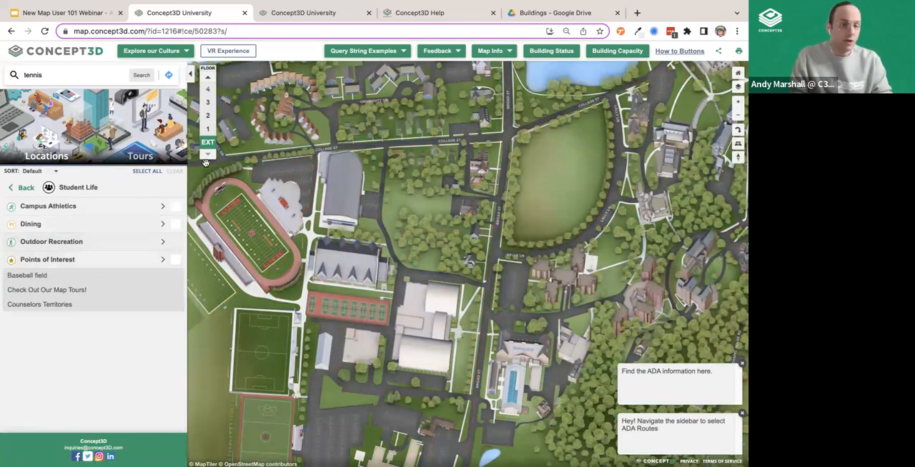
left_click(72, 206)
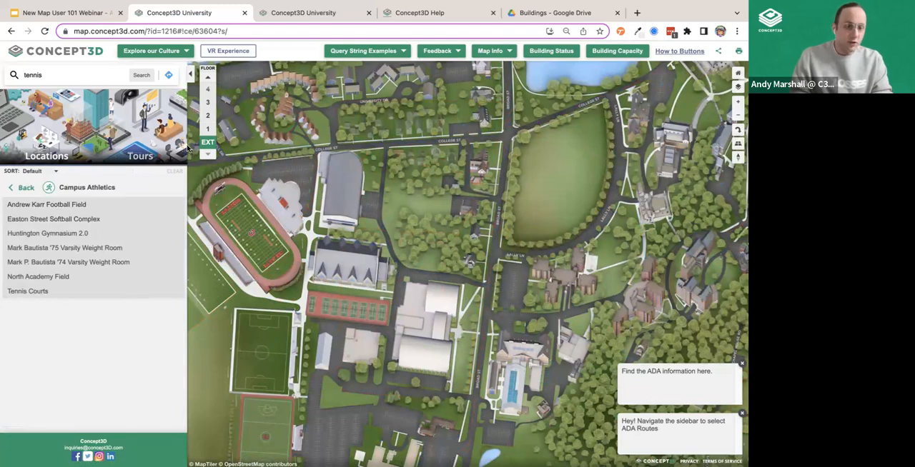
left_click(56, 220)
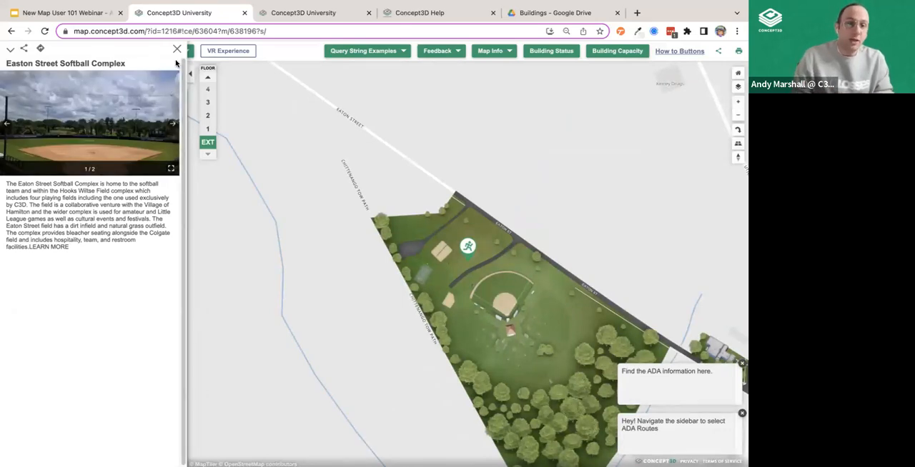
- Browse both photos of the softball complex and close its details
left_click(173, 126)
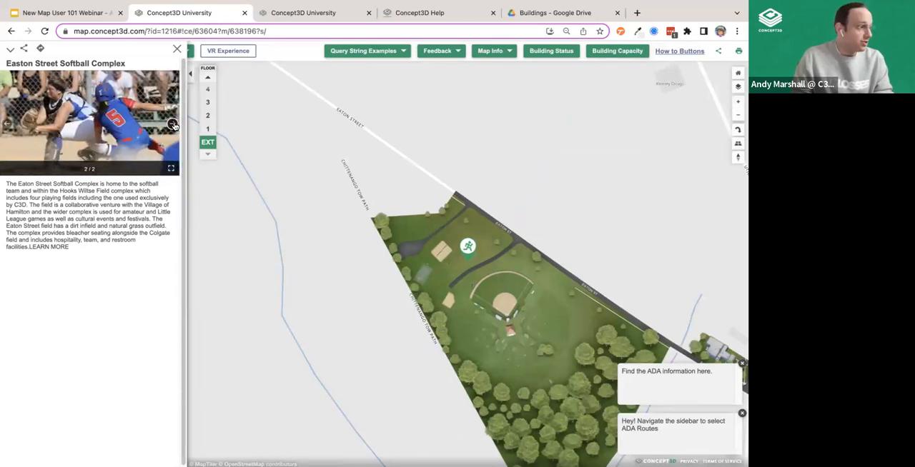
left_click(6, 125)
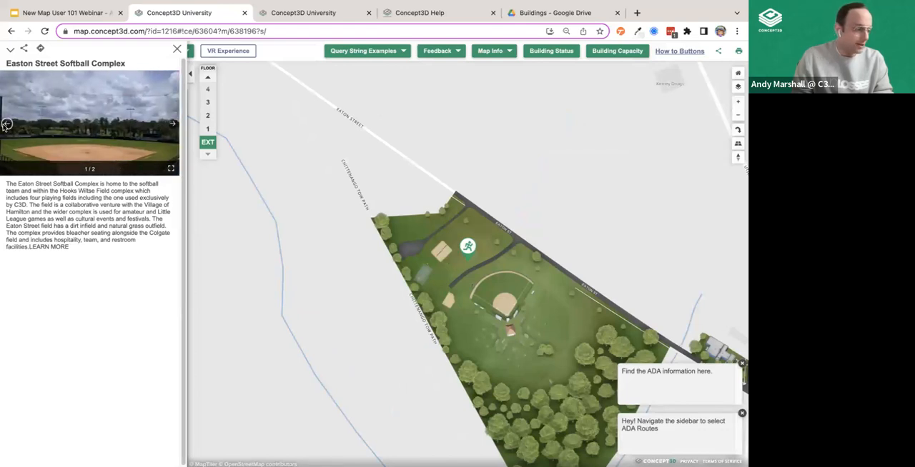
left_click(178, 49)
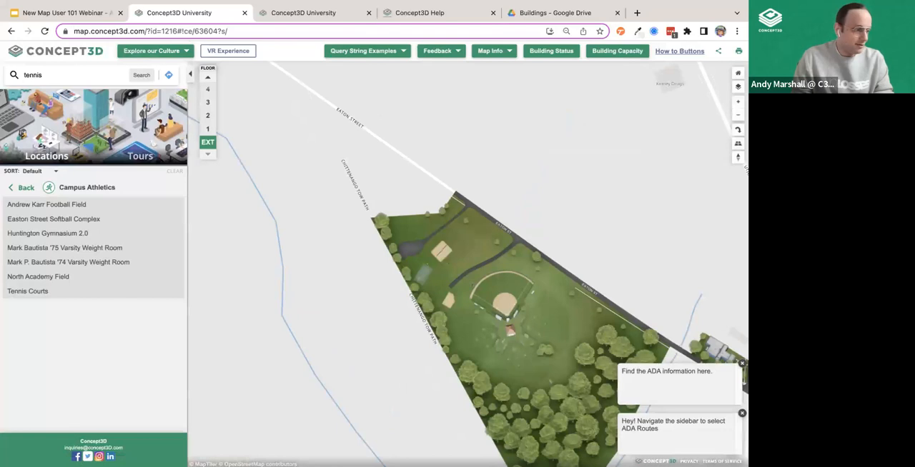
- Open the campus wayfinding tool with the whole campus in view
scroll(400, 258, "down", 5)
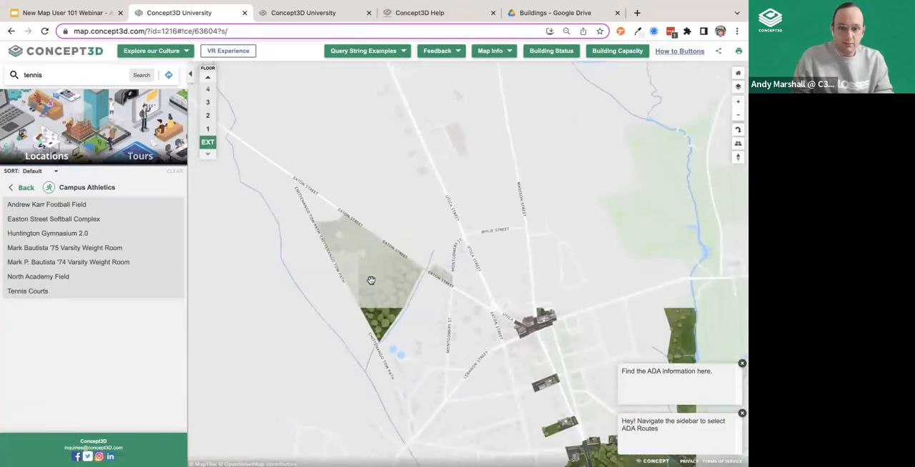
left_click_drag(315, 197, 215, 78)
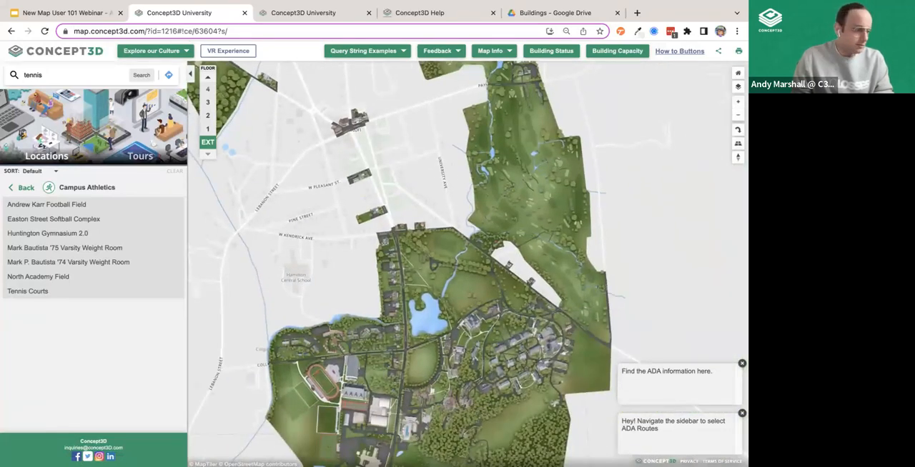
scroll(443, 164, "down", 3)
scroll(291, 222, "down", 2)
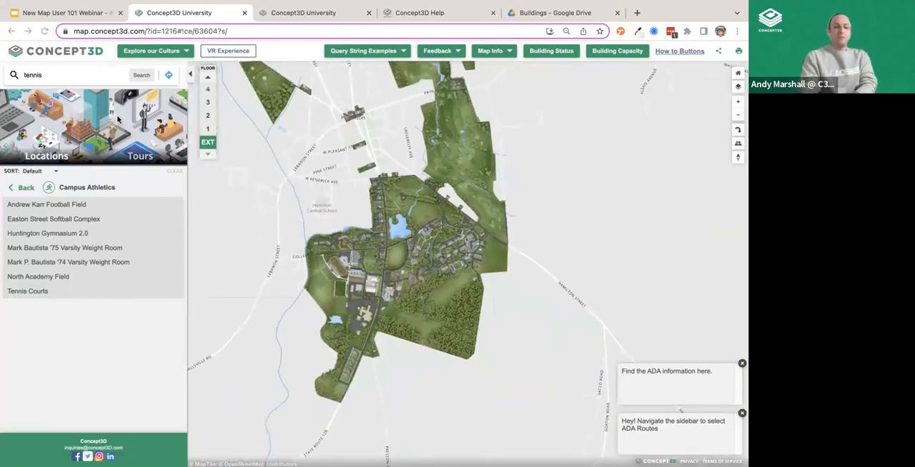
left_click(168, 77)
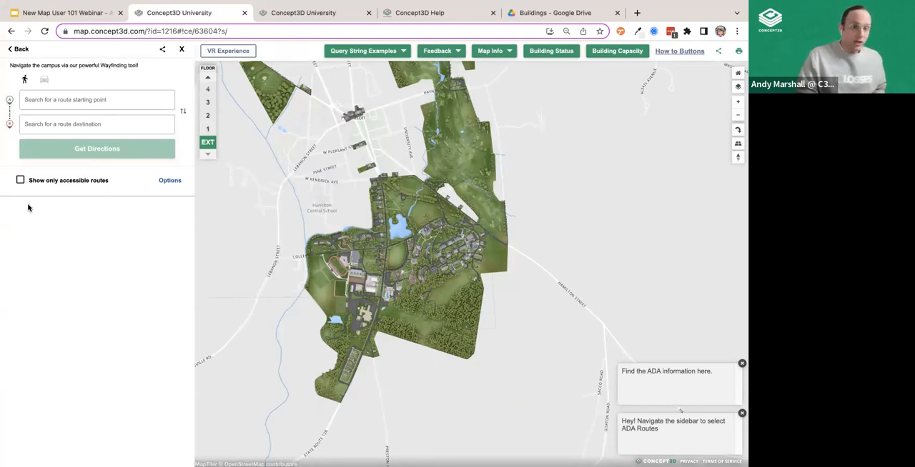
- Create a walking route by dropping map pins, with start A on the football field and end B on the swimming pool building
left_click(71, 104)
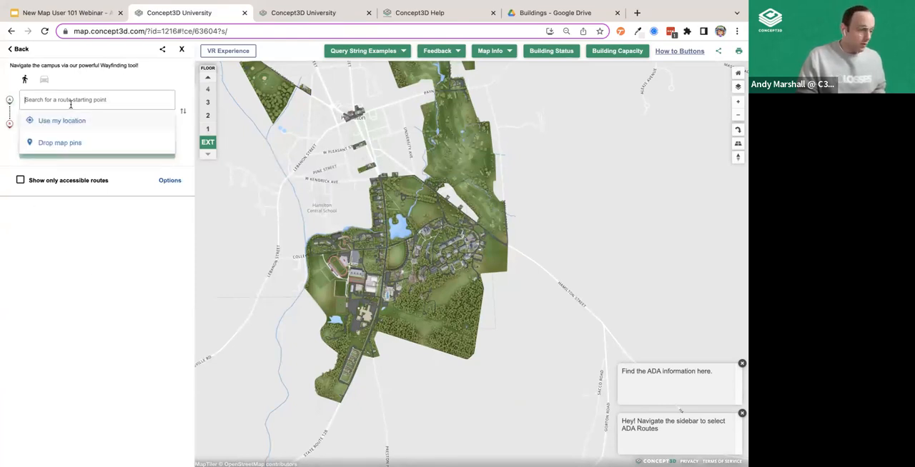
left_click(75, 142)
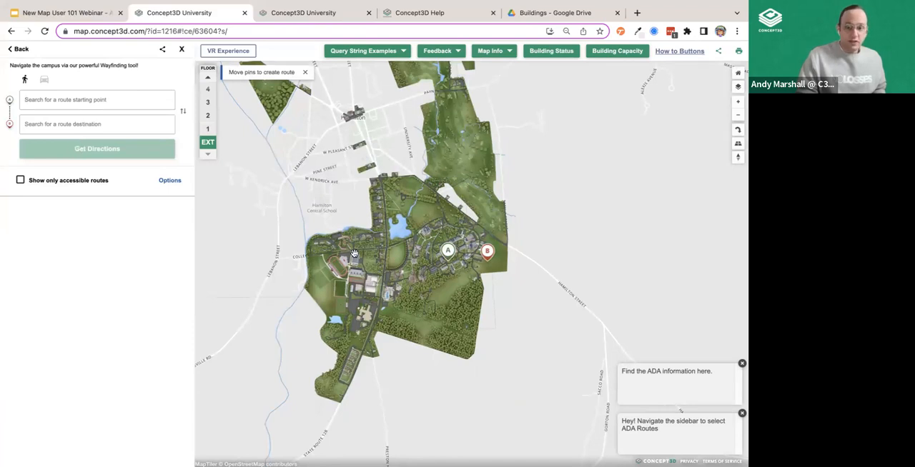
scroll(354, 251, "up", 2)
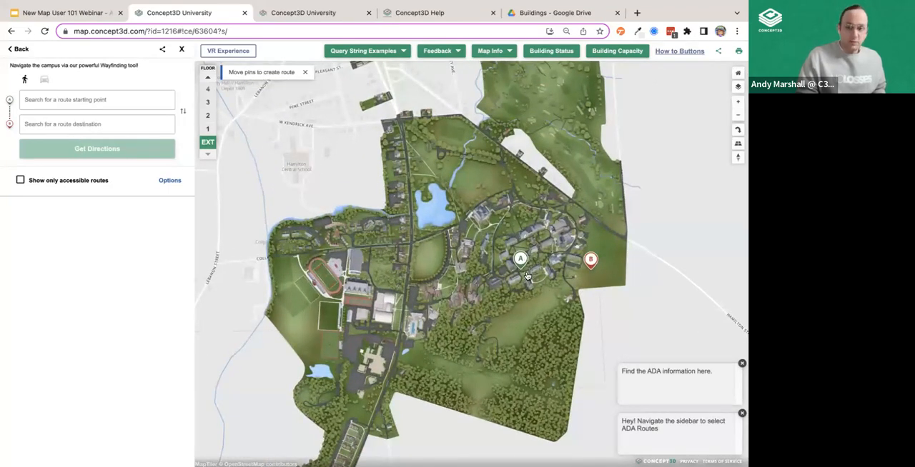
left_click_drag(521, 262, 326, 267)
left_click_drag(590, 261, 412, 315)
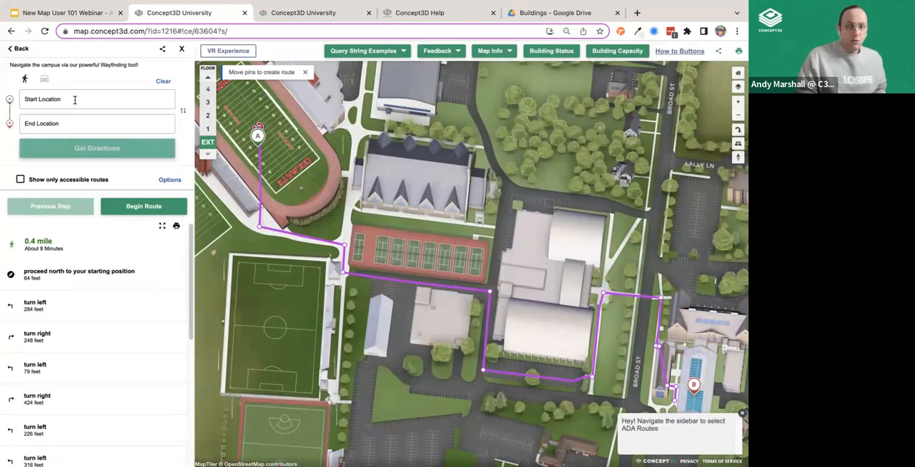
- Get walking directions from Tennis Courts to Eaton Street Softball Complex
left_click(75, 100)
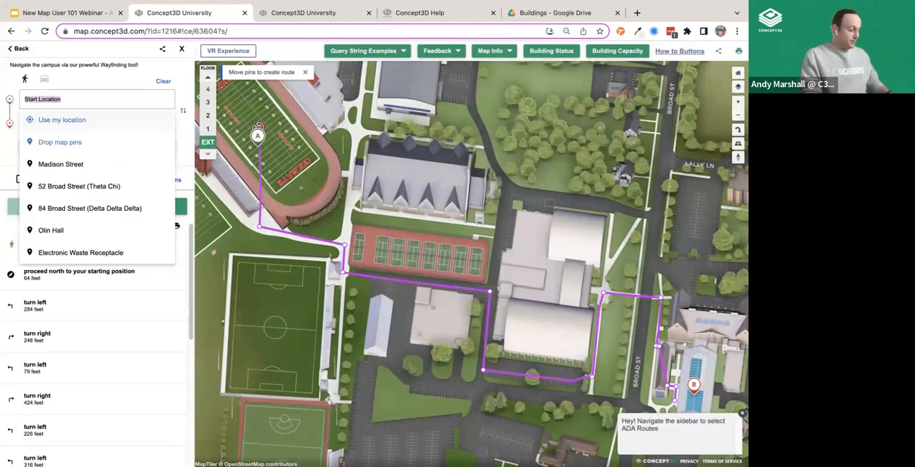
type("tennis")
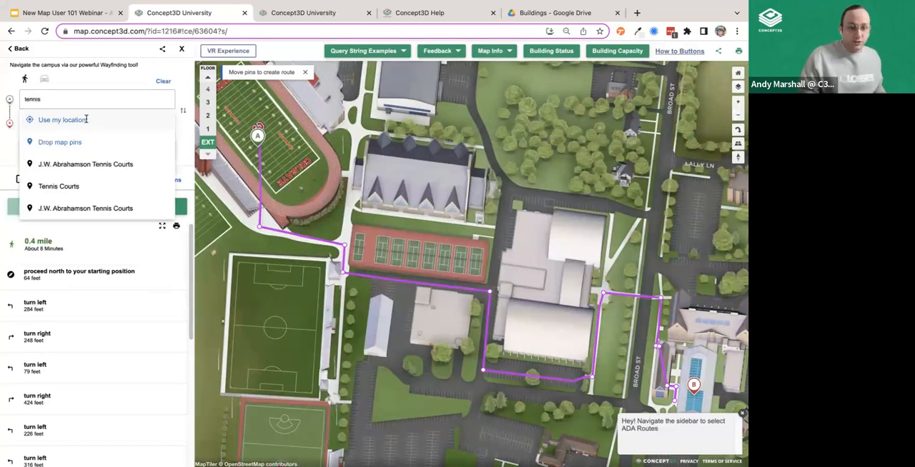
left_click(72, 186)
left_click(35, 122)
triple_click(34, 123)
type("soft")
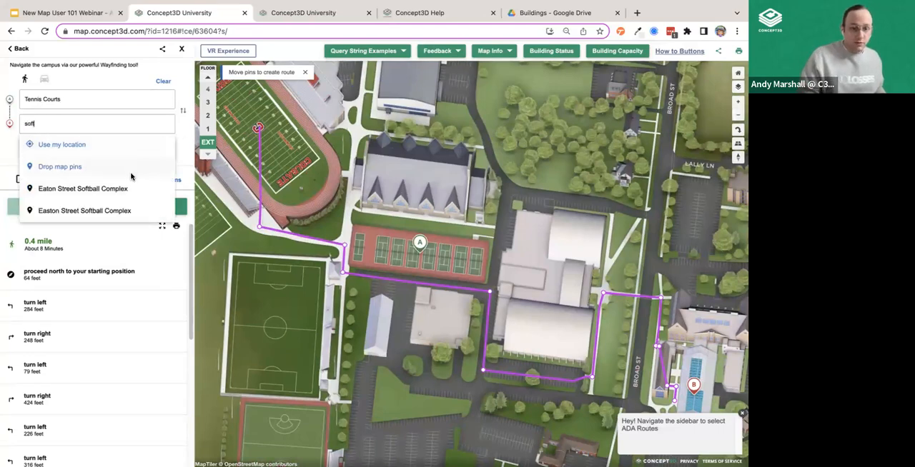
left_click(130, 188)
left_click(147, 154)
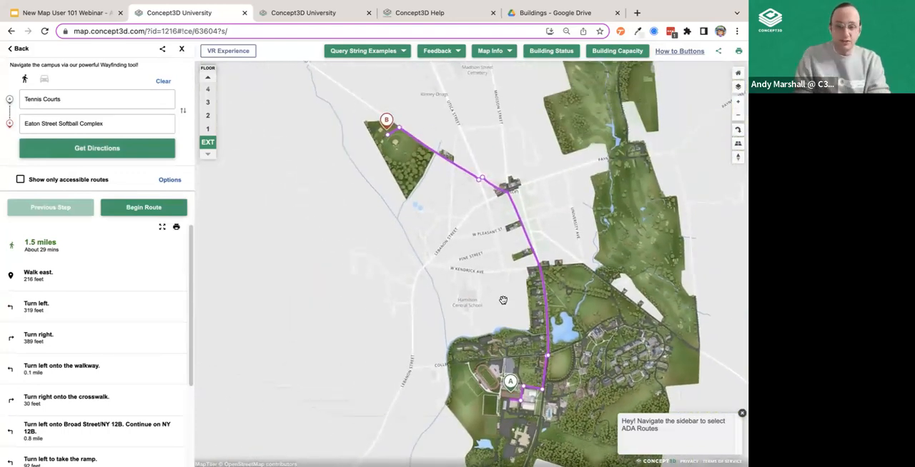
- Begin the walking route and step through its directions up to the left turn onto Broad Street/NY 12B
left_click_drag(503, 301, 481, 225)
left_click_drag(392, 194, 370, 243)
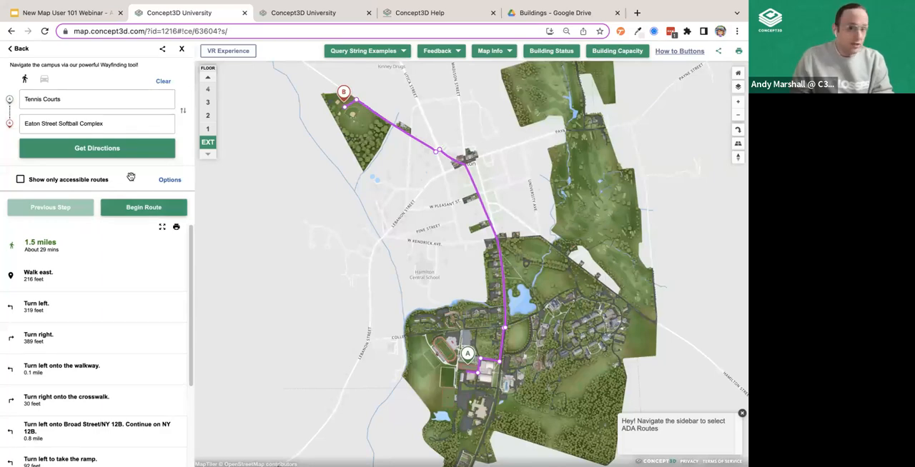
left_click(135, 211)
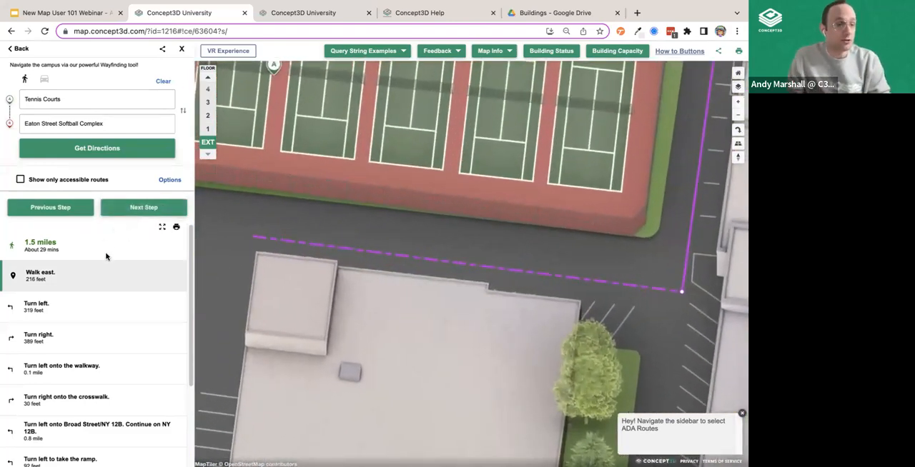
left_click(73, 305)
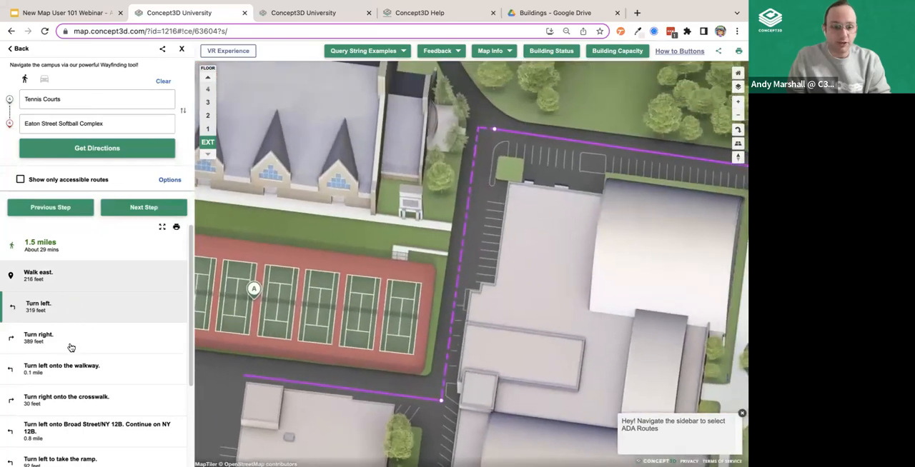
left_click(69, 344)
left_click(69, 371)
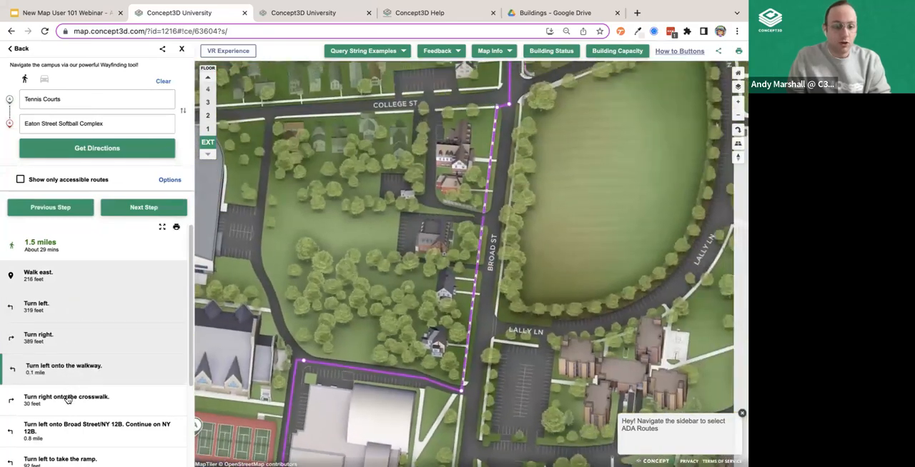
left_click(66, 401)
scroll(66, 372, "down", 2)
left_click(63, 325)
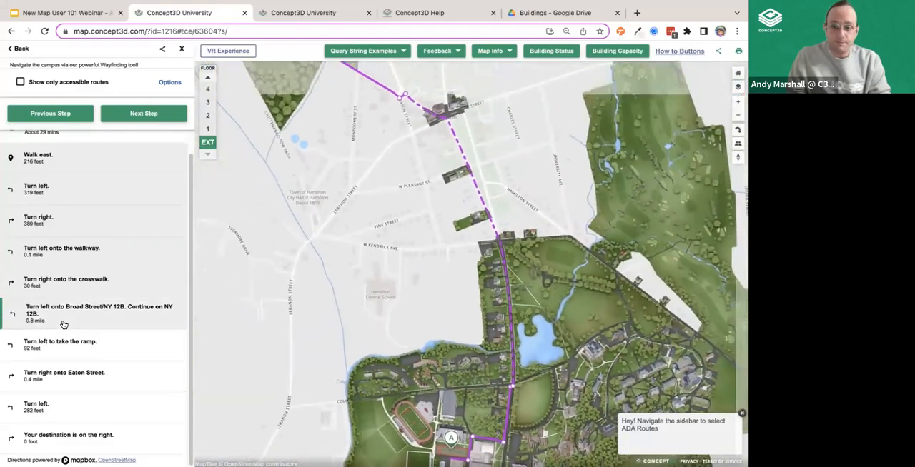
- Switch the route to driving and get the directions again for the same start and destination
scroll(162, 257, "up", 5)
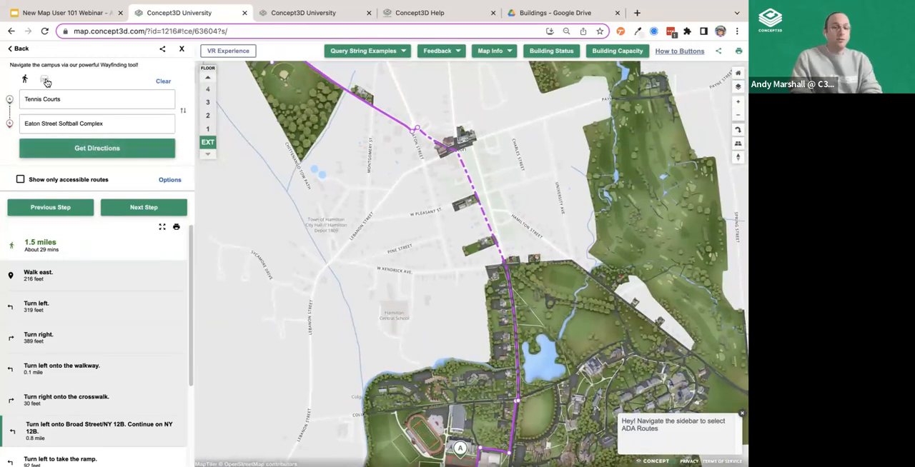
left_click(45, 80)
left_click(79, 155)
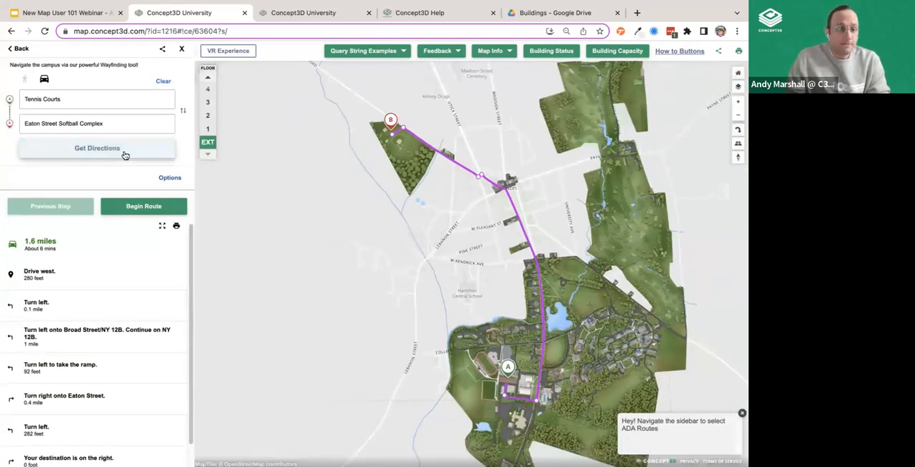
- Switch the route to walking, limit it to accessible routes only, and expand the route options
left_click(25, 79)
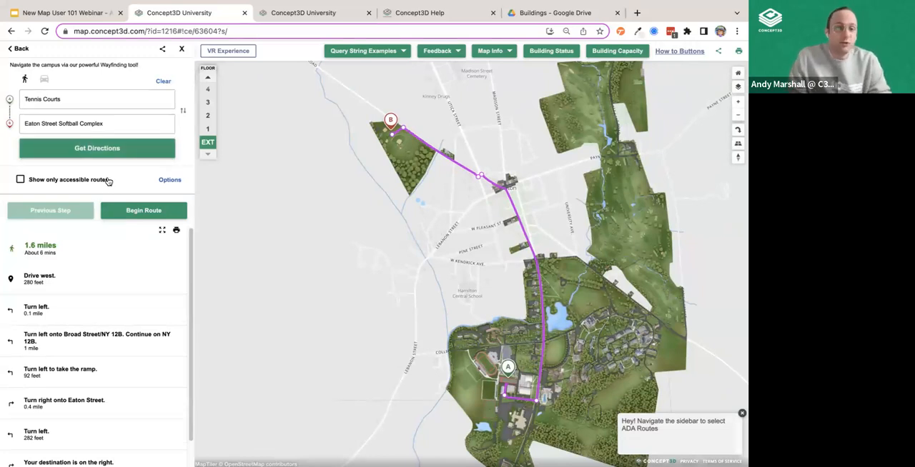
left_click(21, 180)
left_click_drag(623, 352, 545, 299)
left_click(170, 180)
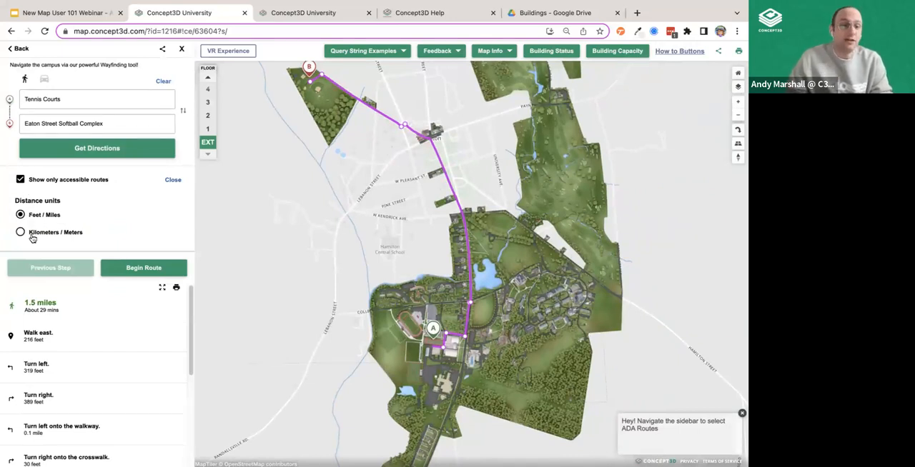
- Leave wayfinding and go back from Campus Athletics to the Student Life category
left_click(20, 49)
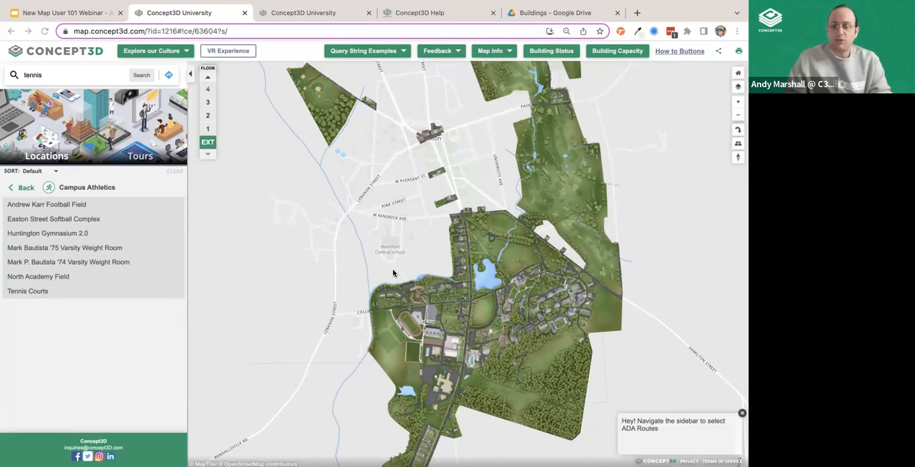
scroll(392, 273, "down", 1)
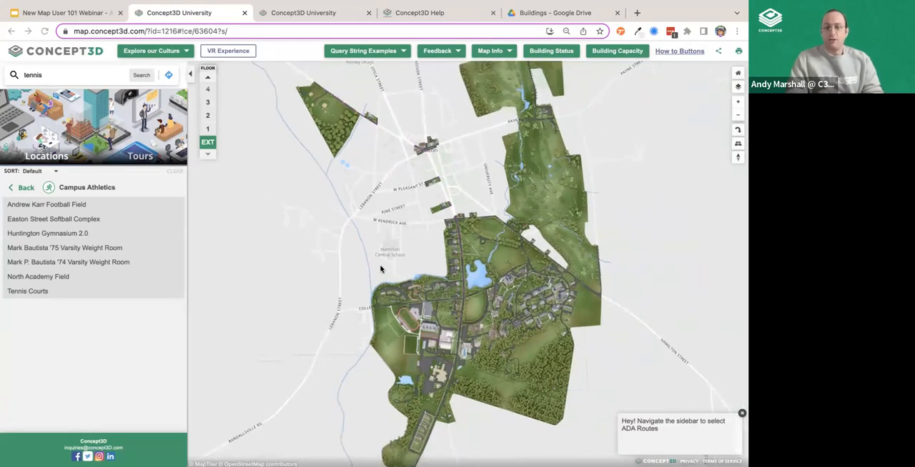
left_click(25, 187)
- Switch to the CMS version of the map and view the whole campus area
left_click(300, 12)
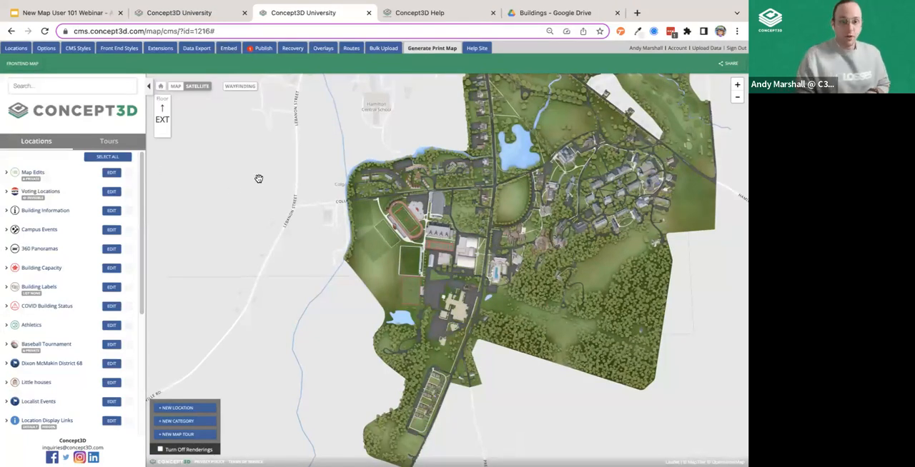
scroll(254, 179, "down", 1)
left_click_drag(244, 170, 243, 266)
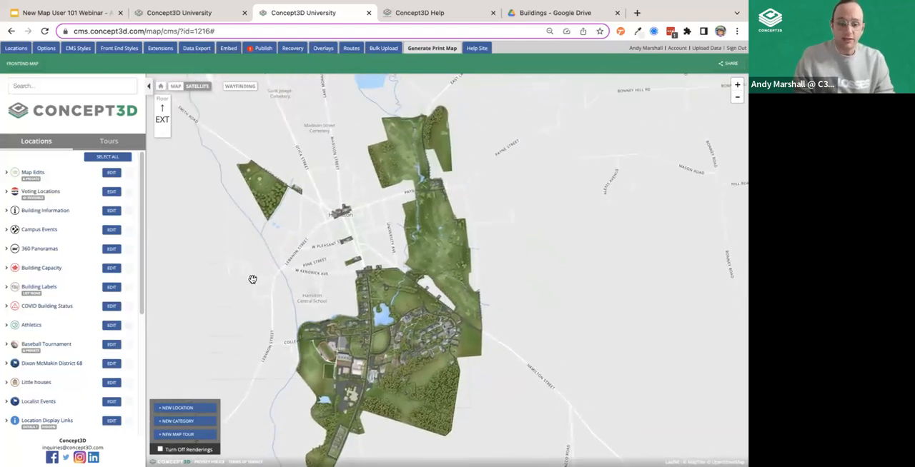
scroll(252, 201, "down", 1)
scroll(207, 241, "up", 1)
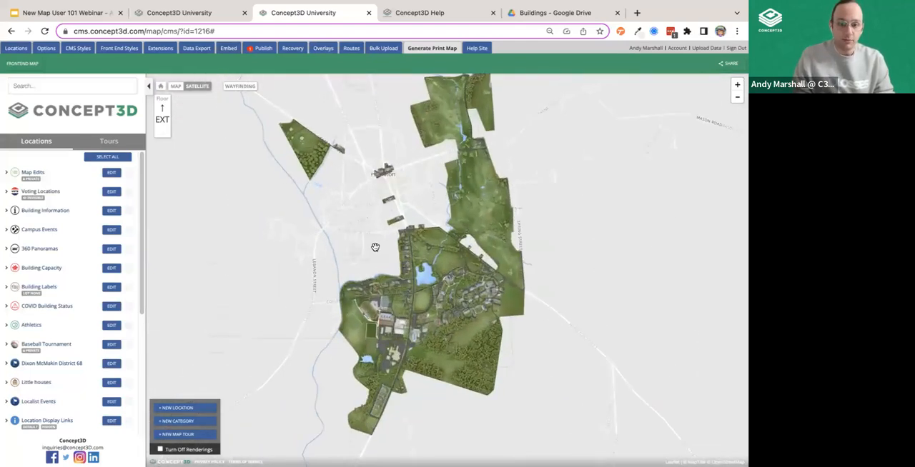
- Open the frontend map, return to its top-level category list, and switch back to the CMS
left_click(11, 68)
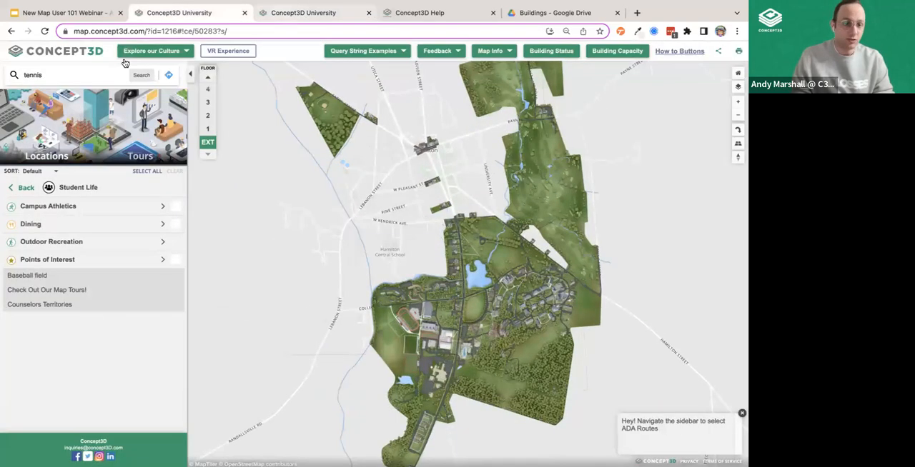
left_click(28, 188)
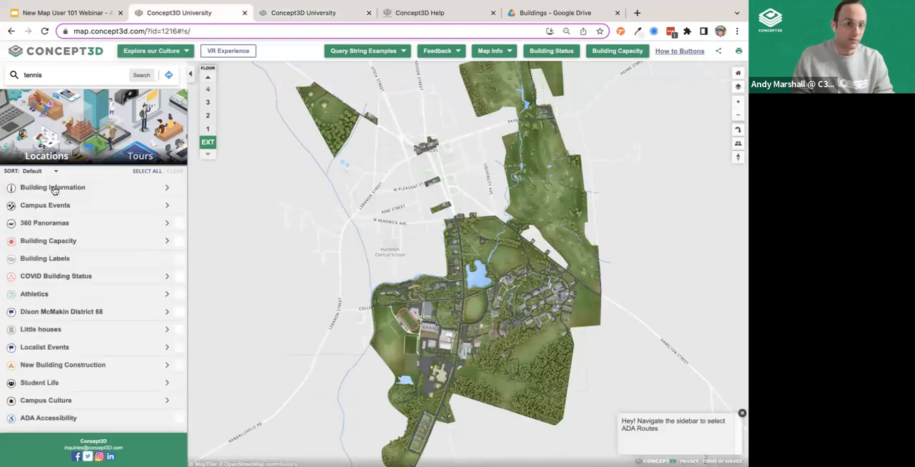
left_click(298, 15)
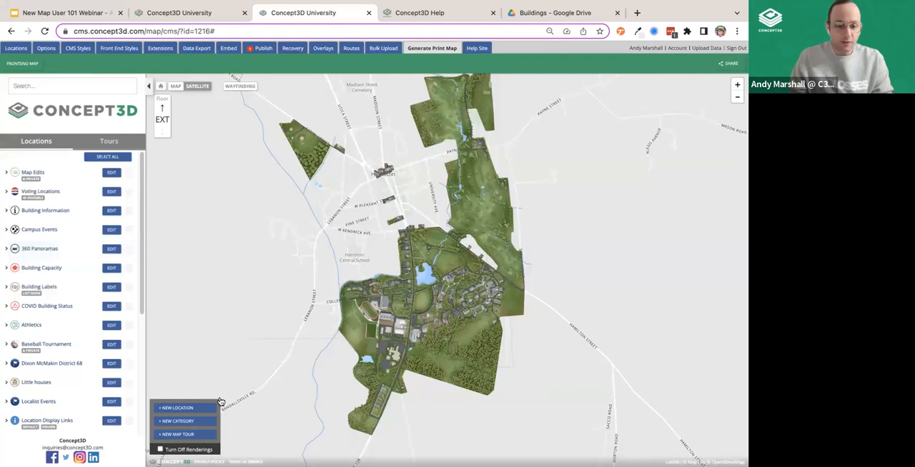
- Start a new category in the CMS and title it Science Buildings
left_click(194, 424)
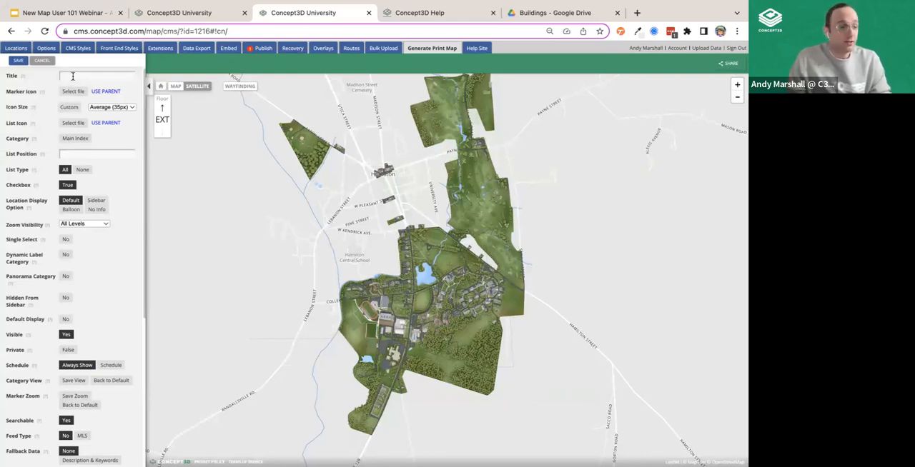
scroll(454, 321, "up", 4)
left_click_drag(276, 360, 389, 196)
left_click_drag(330, 346, 373, 323)
scroll(326, 282, "up", 4)
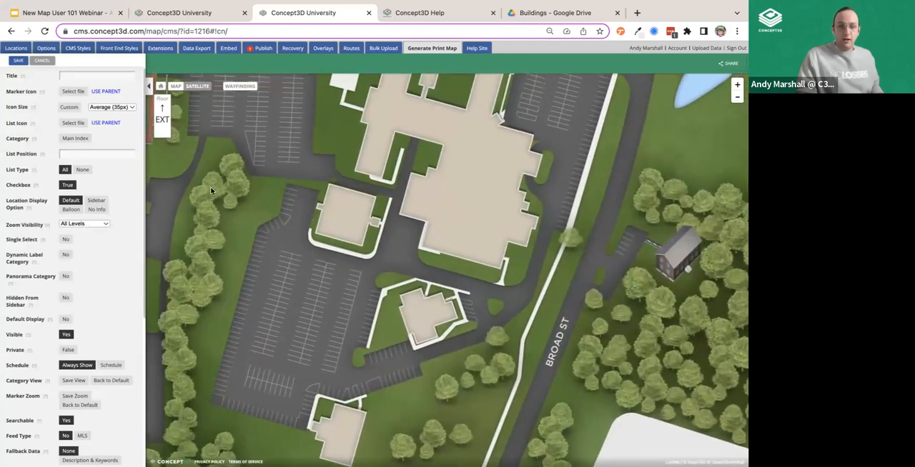
left_click(77, 75)
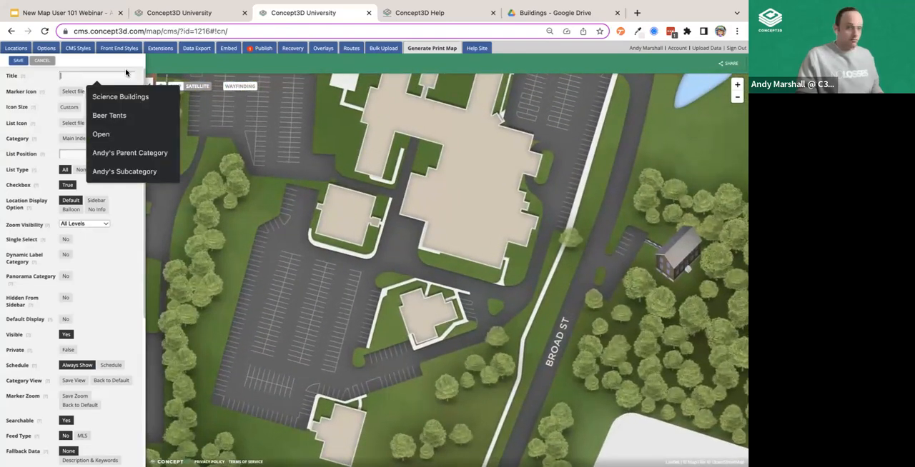
left_click(97, 97)
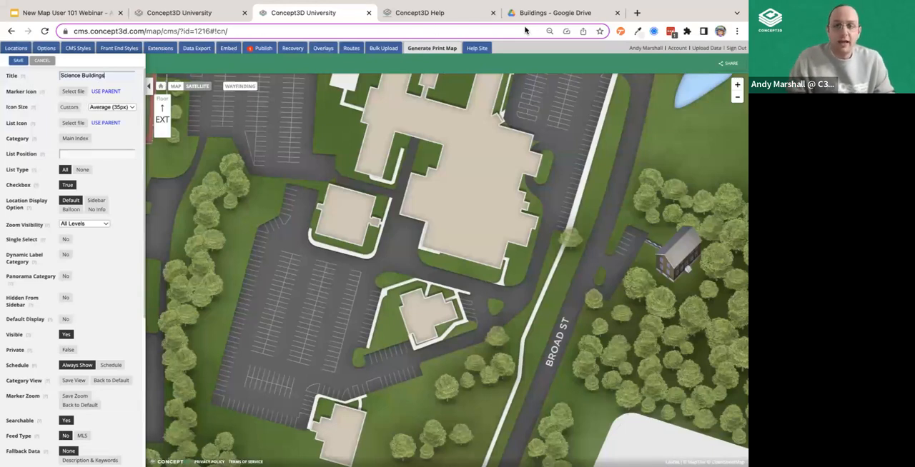
- Switch to Google Drive and look through the icon files in the Buildings folder
left_click(579, 15)
scroll(341, 275, "up", 10)
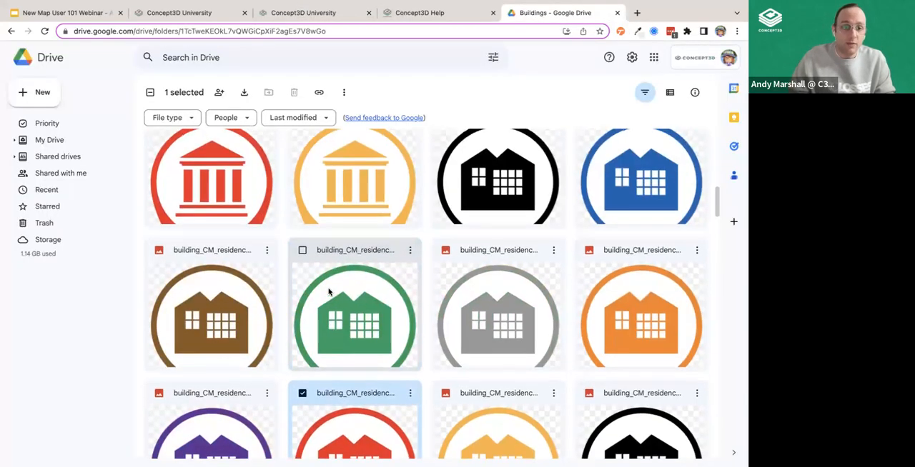
scroll(317, 288, "up", 2)
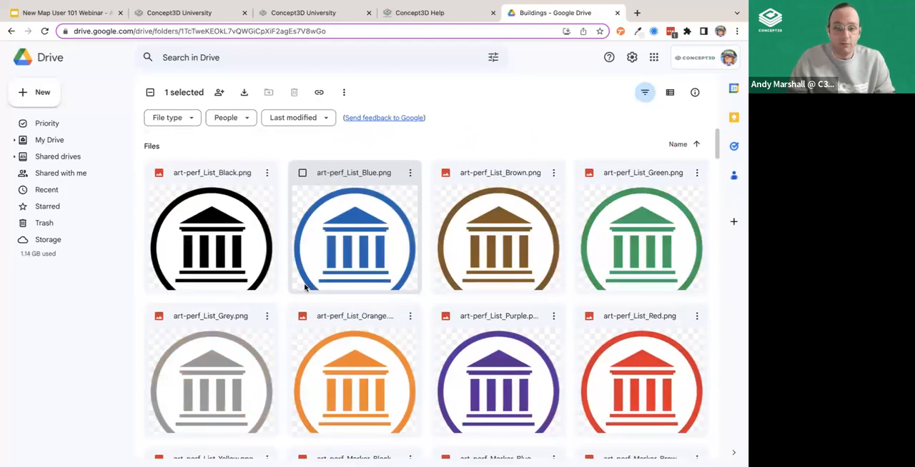
scroll(336, 258, "down", 8)
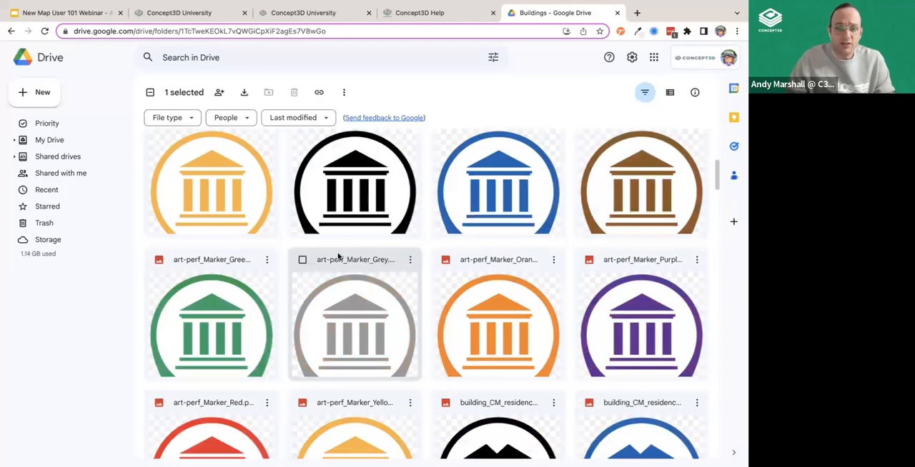
scroll(336, 257, "down", 7)
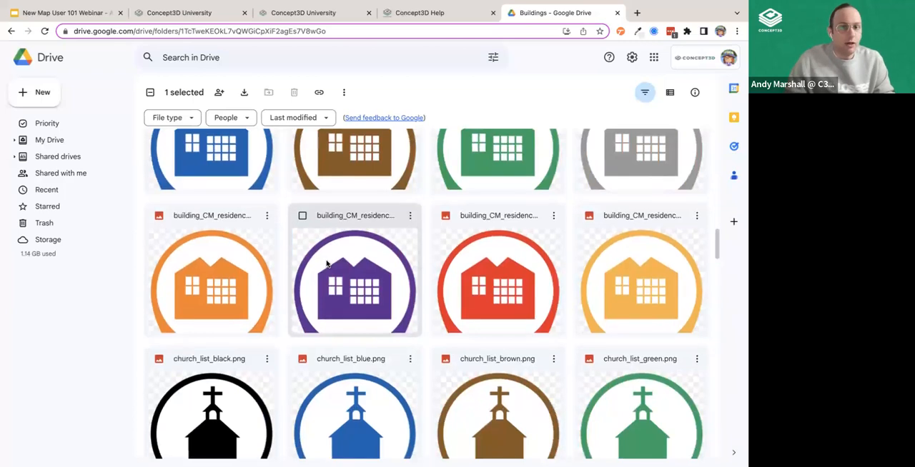
- Go up to the 2.0 Icons folder, browse the church and city-building icons in Buildings, and return to the CMS
left_click(10, 30)
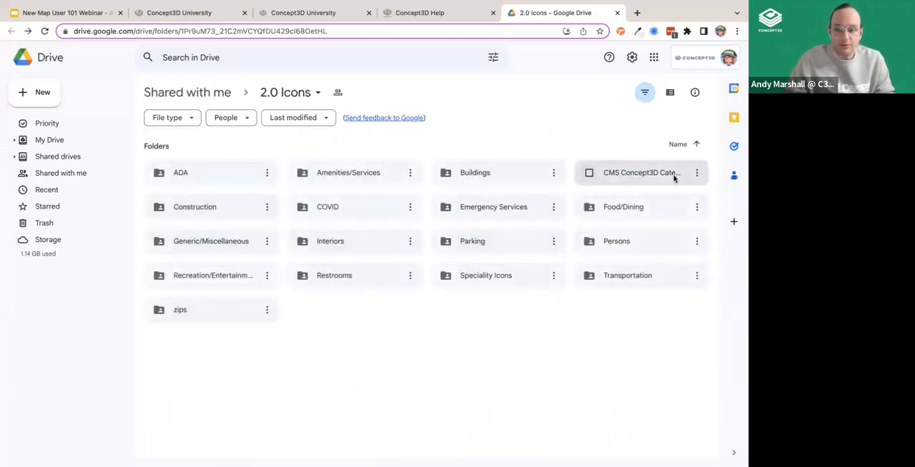
double_click(465, 180)
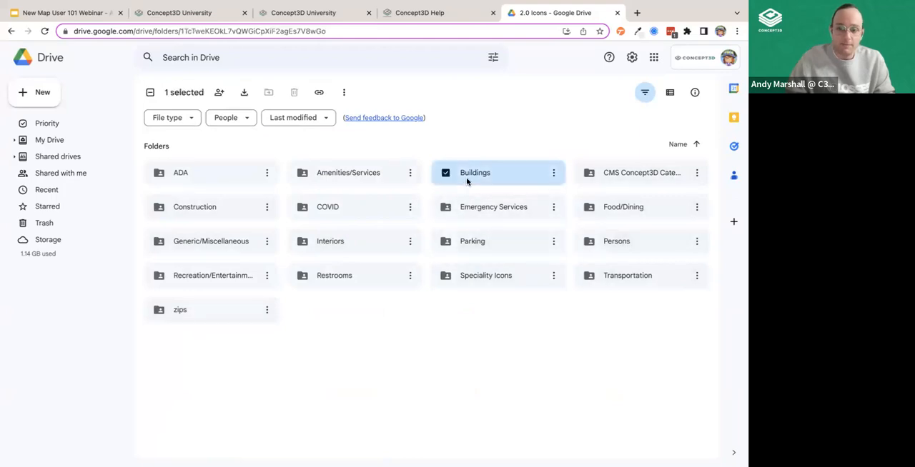
scroll(333, 254, "down", 5)
scroll(333, 254, "down", 10)
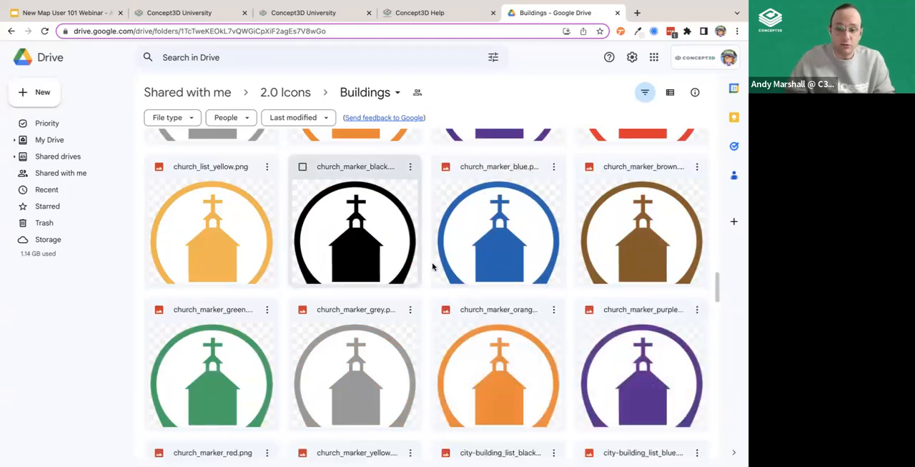
scroll(433, 265, "down", 5)
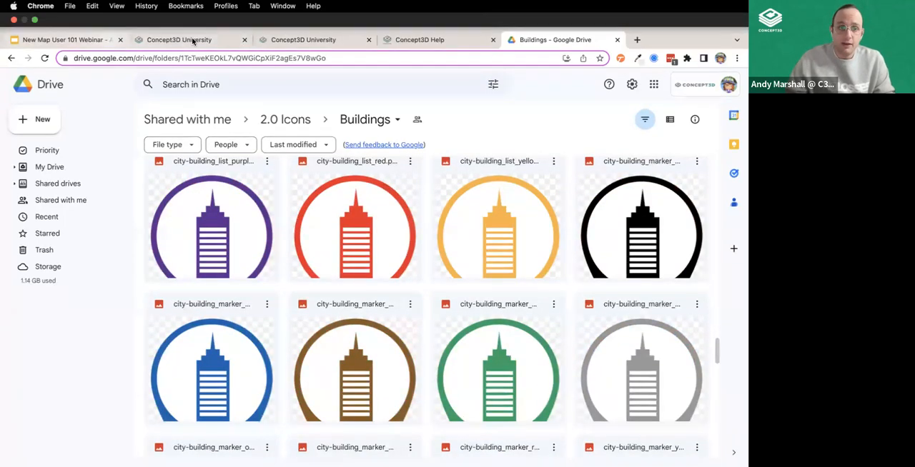
left_click(202, 41)
left_click(289, 39)
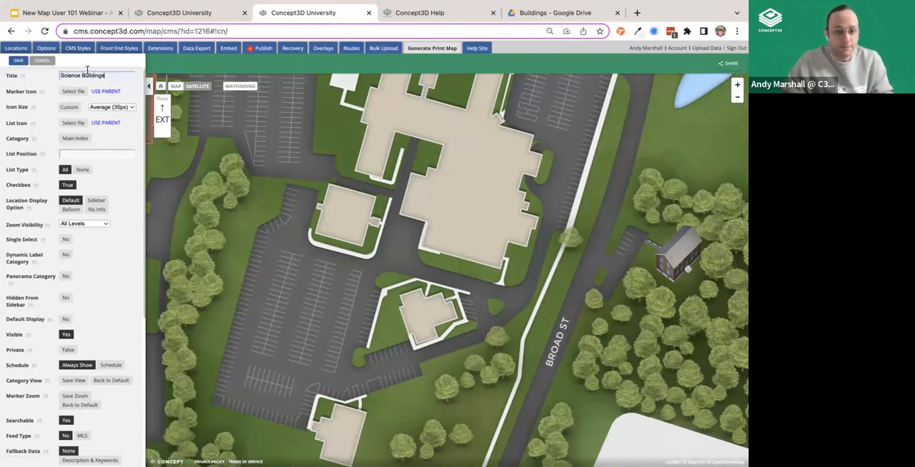
- Try a custom icon size for the Science Buildings category and review the preset sizes without choosing a different one
left_click(80, 109)
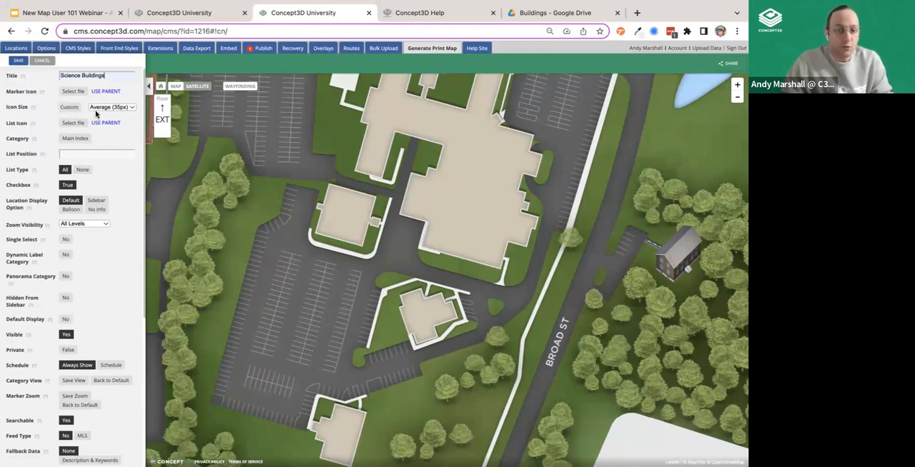
left_click(73, 110)
double_click(102, 109)
left_click(99, 109)
double_click(101, 109)
left_click(106, 108)
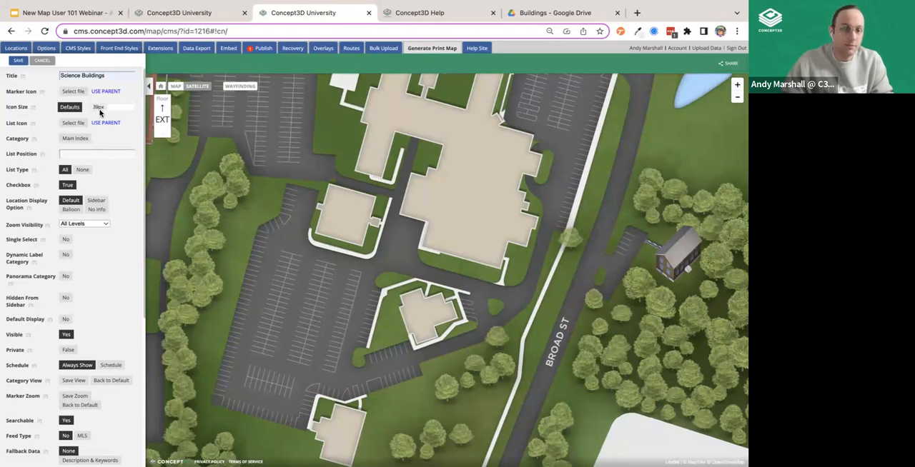
double_click(100, 108)
left_click(104, 109)
left_click(75, 110)
left_click(110, 109)
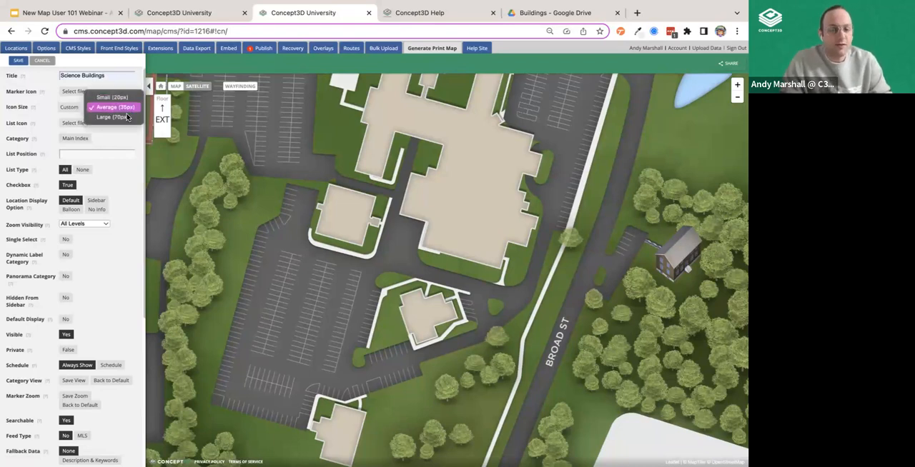
left_click(42, 115)
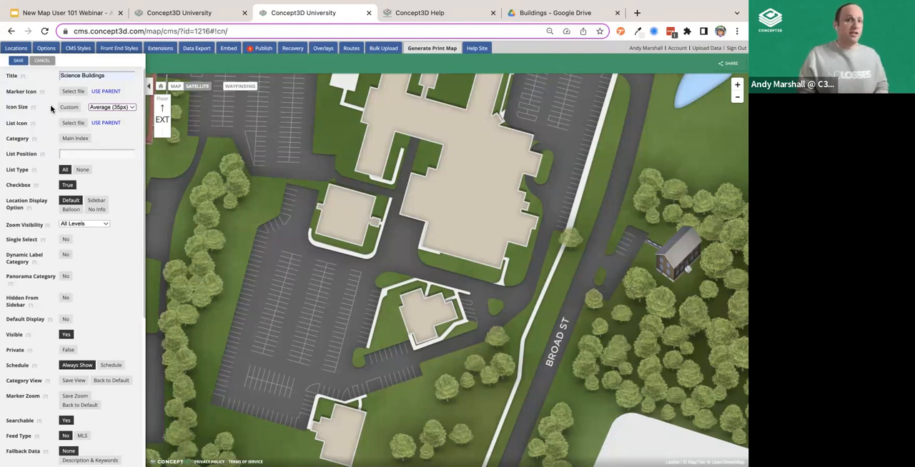
- Expand the parent category choices for Science Buildings and compare them with the category list on the public map
left_click(90, 138)
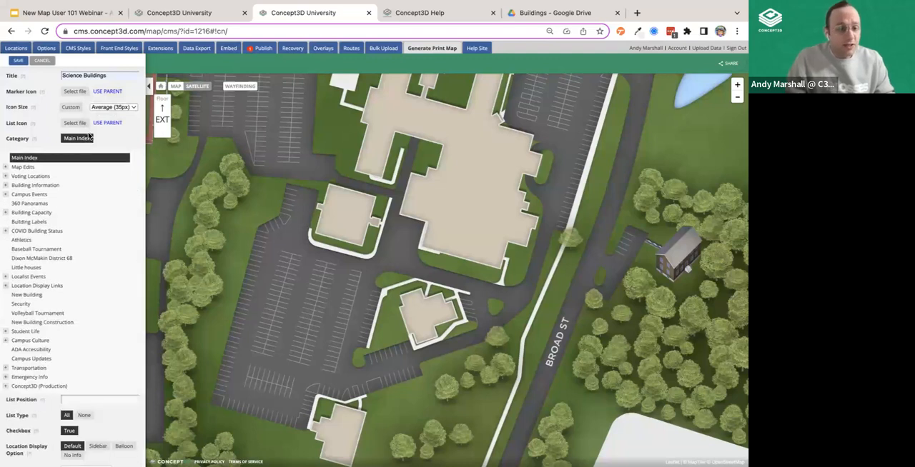
scroll(54, 235, "down", 3)
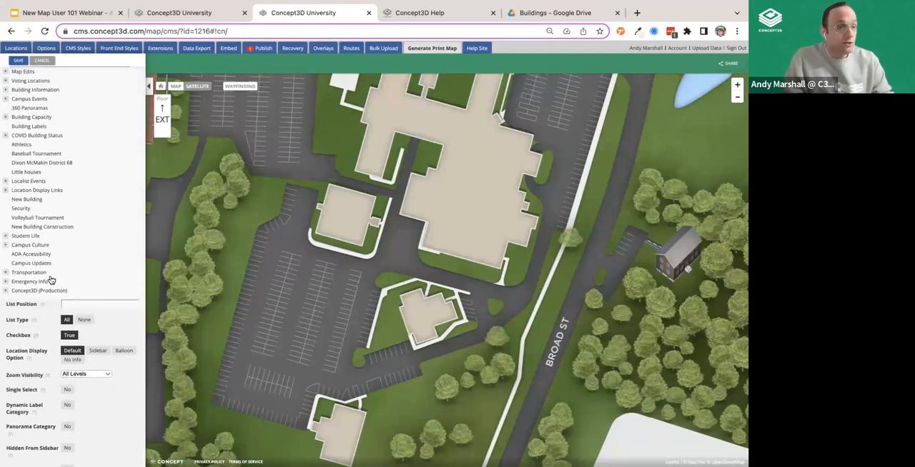
left_click(169, 17)
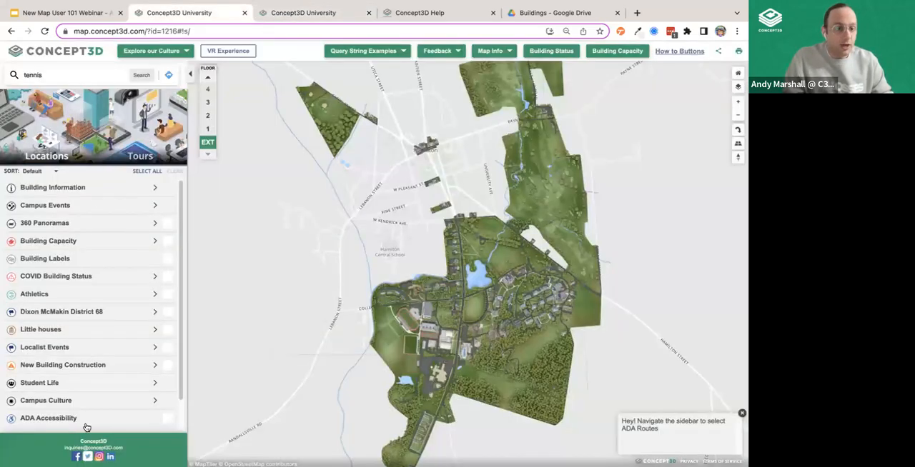
left_click(277, 13)
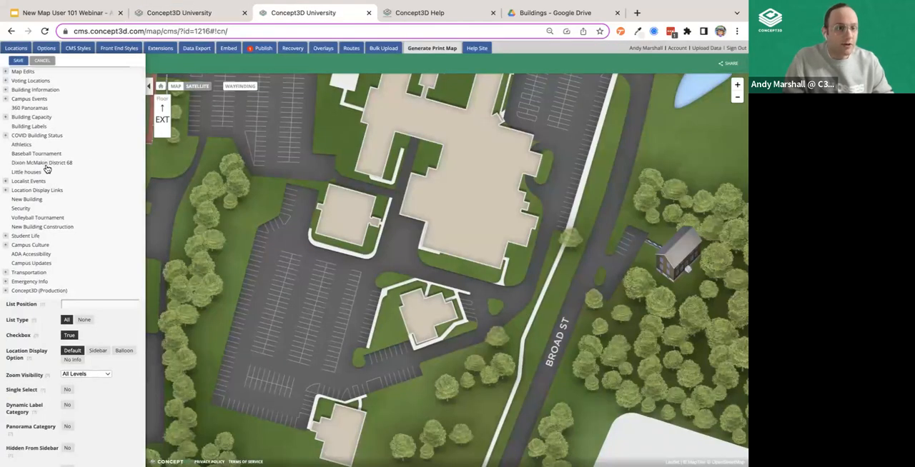
scroll(46, 169, "up", 3)
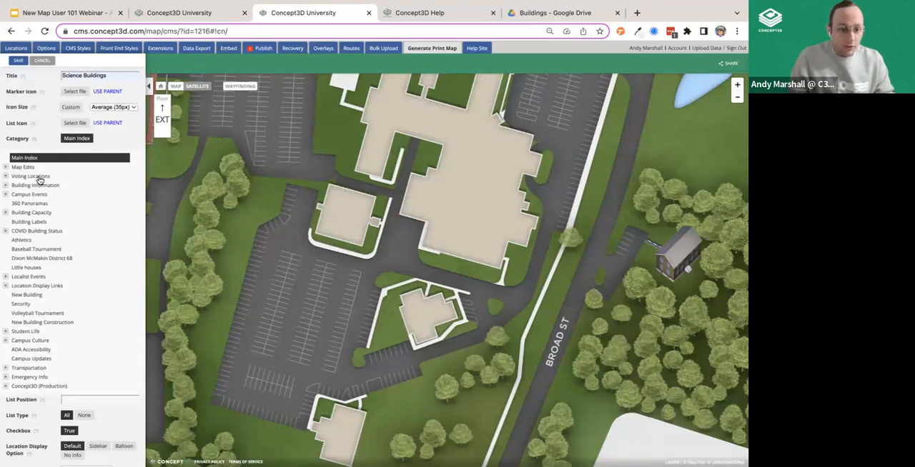
- Switch the parent category of Science Buildings between Building Labels and 360 Panoramas, ending on Building Labels
left_click(31, 223)
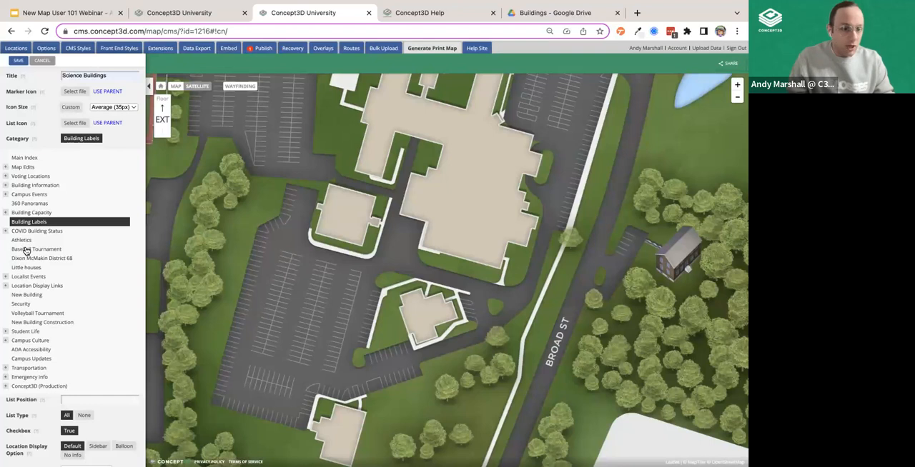
left_click(27, 205)
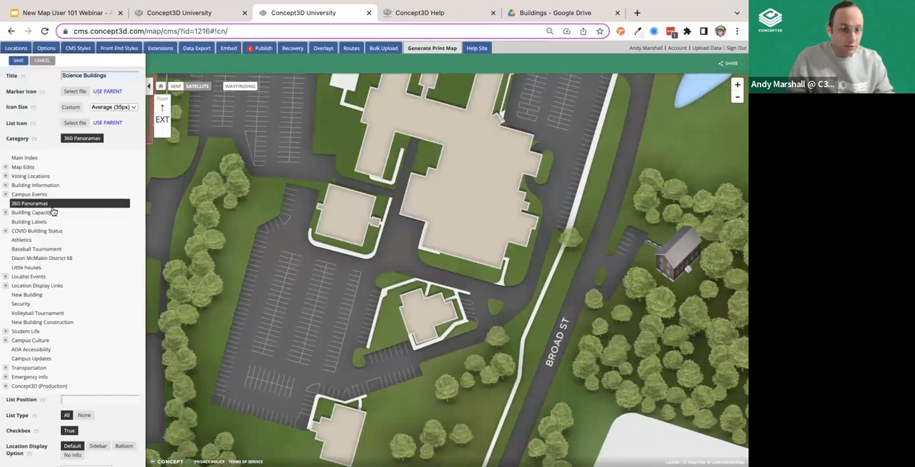
left_click(20, 224)
scroll(47, 317, "down", 2)
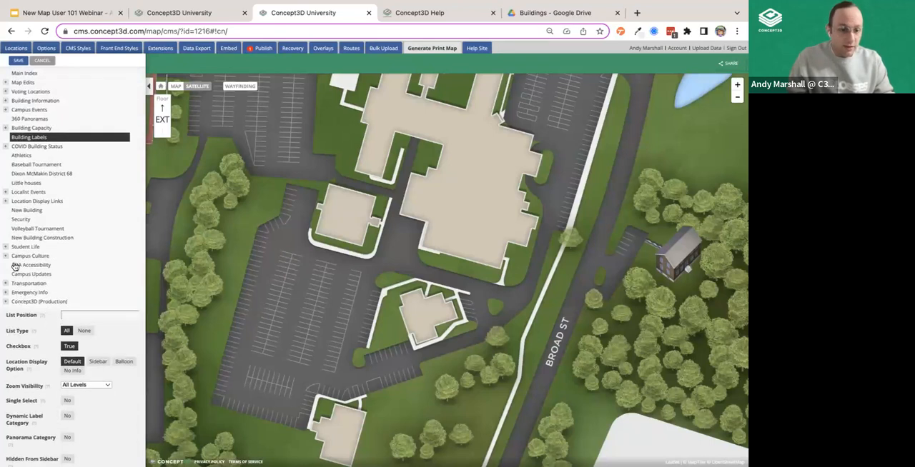
- Try Campus Athletics under Student Life as the parent category of Science Buildings
left_click(6, 246)
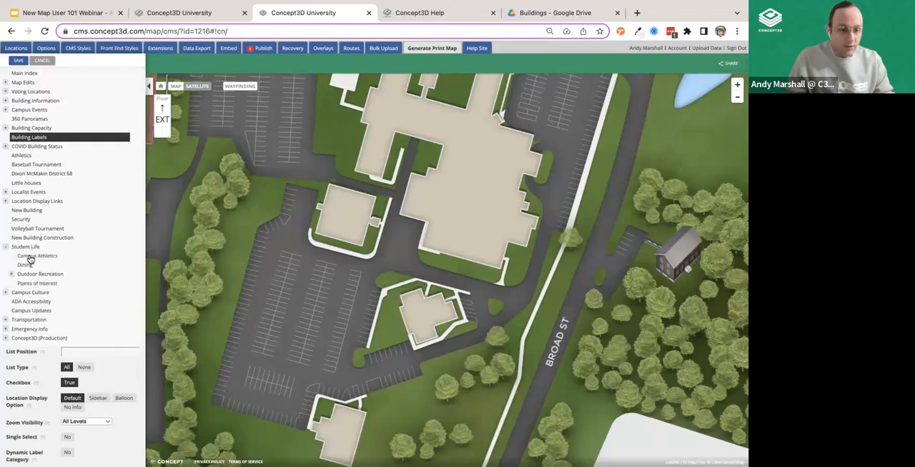
left_click(30, 257)
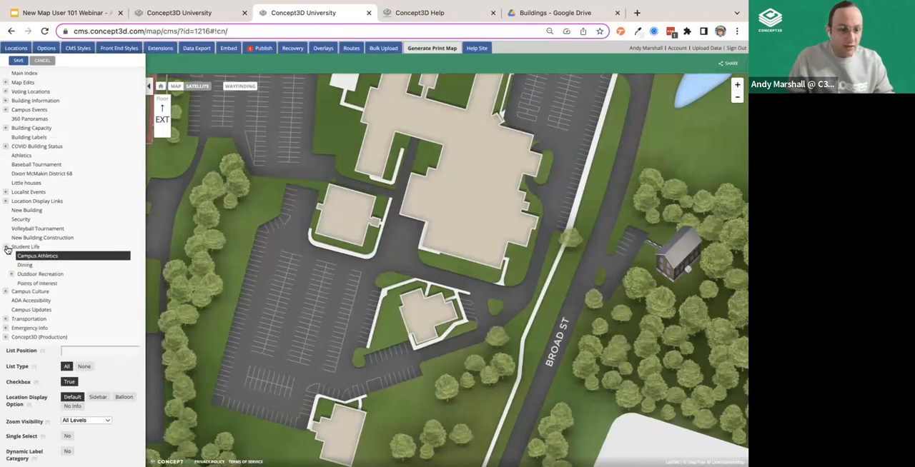
left_click(7, 250)
- Set the parent category of Science Buildings to Main Index and collapse the category choices
scroll(92, 157, "up", 3)
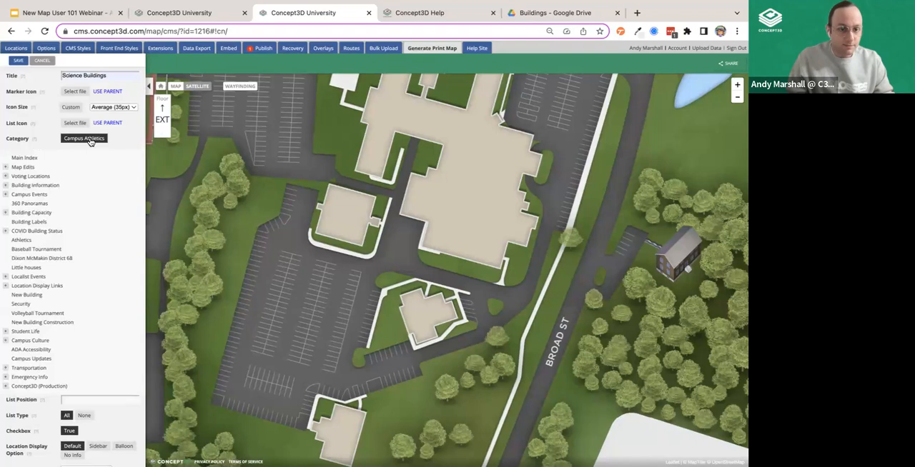
left_click(91, 139)
left_click(85, 138)
left_click(35, 157)
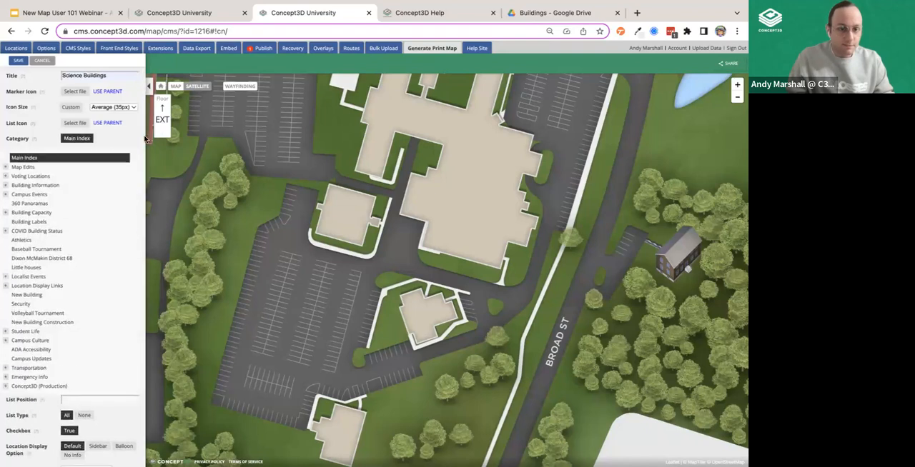
left_click(84, 145)
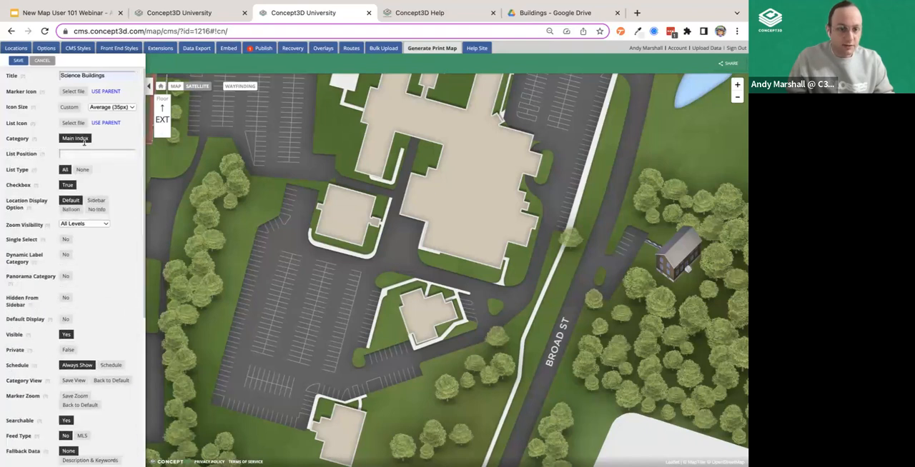
- Set the list position of the Science Buildings category to -100
left_click(98, 154)
left_click(108, 171)
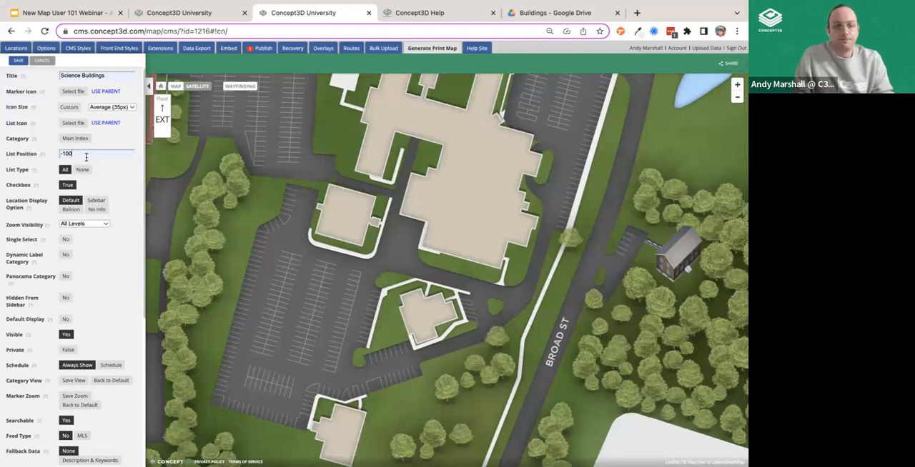
mouse_move(34, 170)
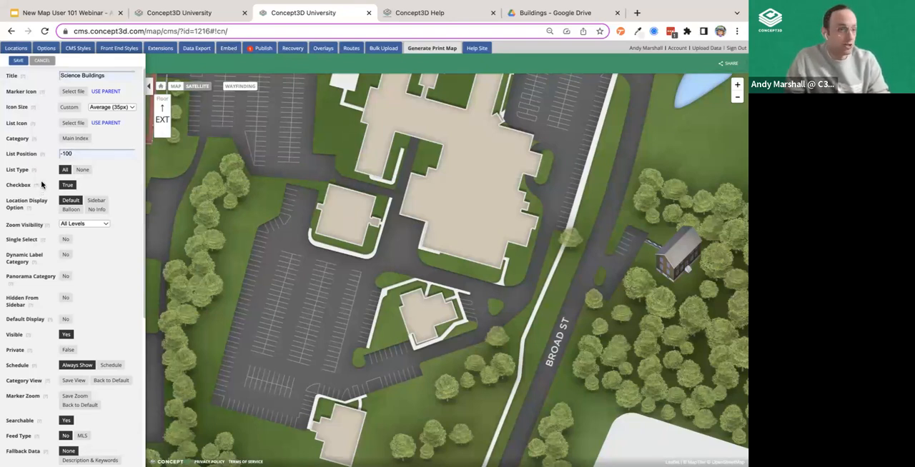
- Toggle the category's Checkbox option, ending on True, and review the Zoom Visibility choices while staying on All Levels
scroll(339, 177, "down", 3)
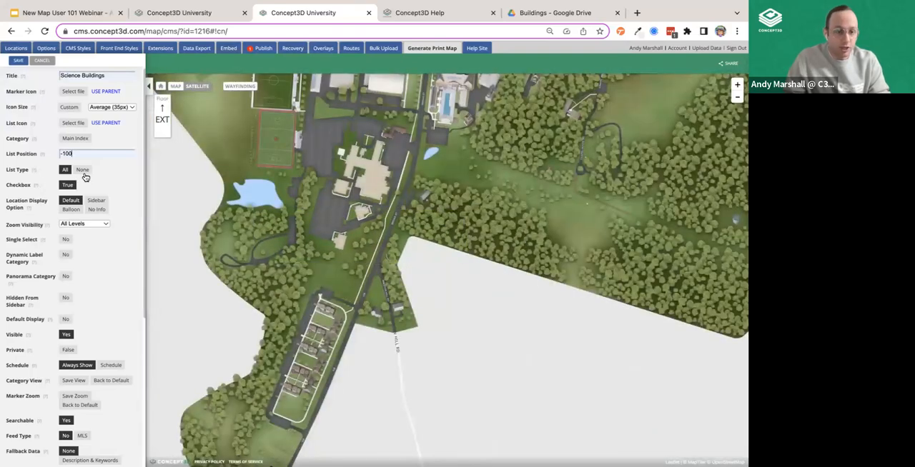
left_click(70, 186)
left_click(69, 187)
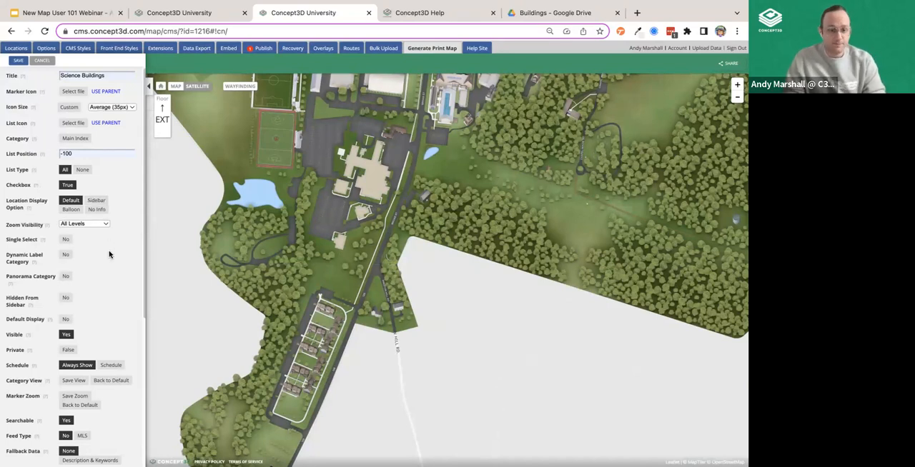
left_click(100, 225)
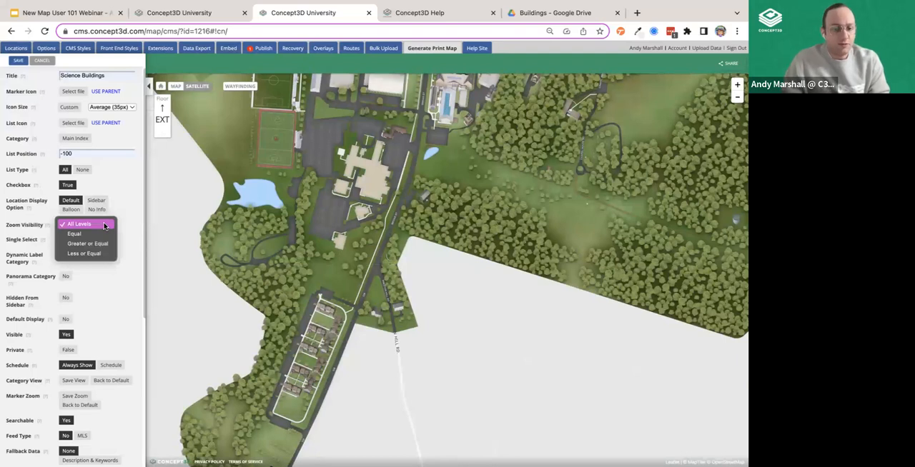
left_click(119, 226)
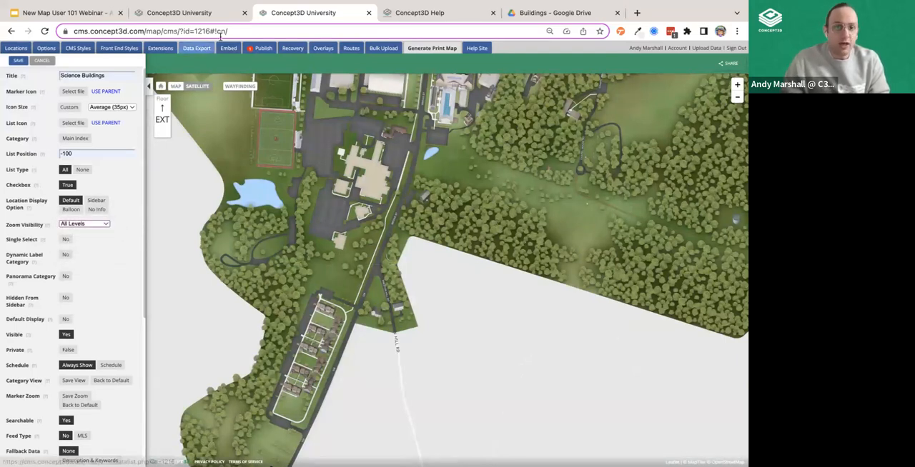
- Switch to the public map, zoom in on the campus, and compare the building floor plans on floors 1 to 4
left_click(211, 16)
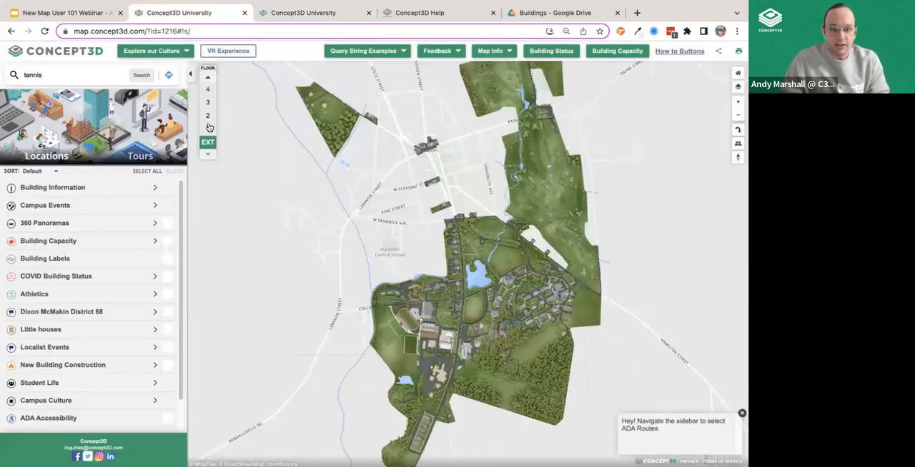
left_click_drag(316, 218, 310, 181)
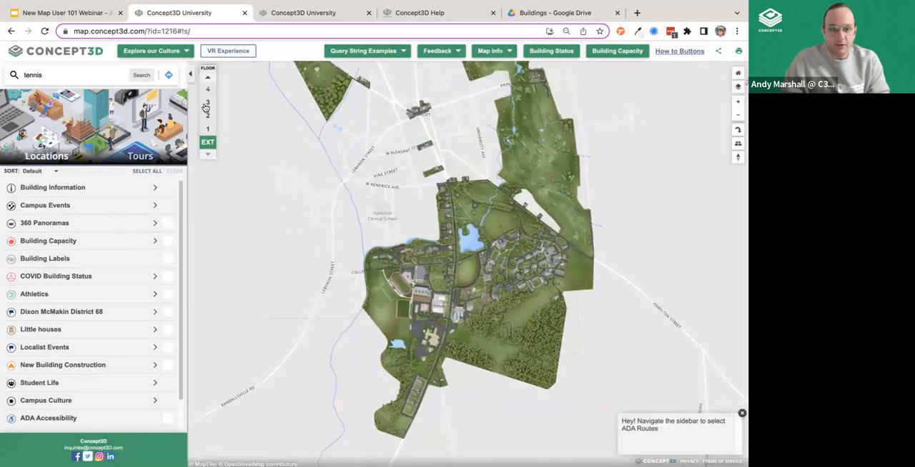
scroll(435, 286, "up", 5)
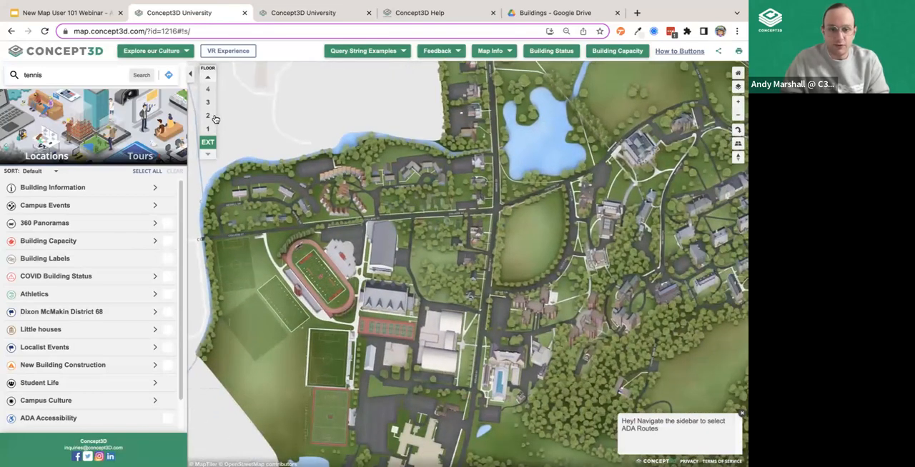
left_click(208, 128)
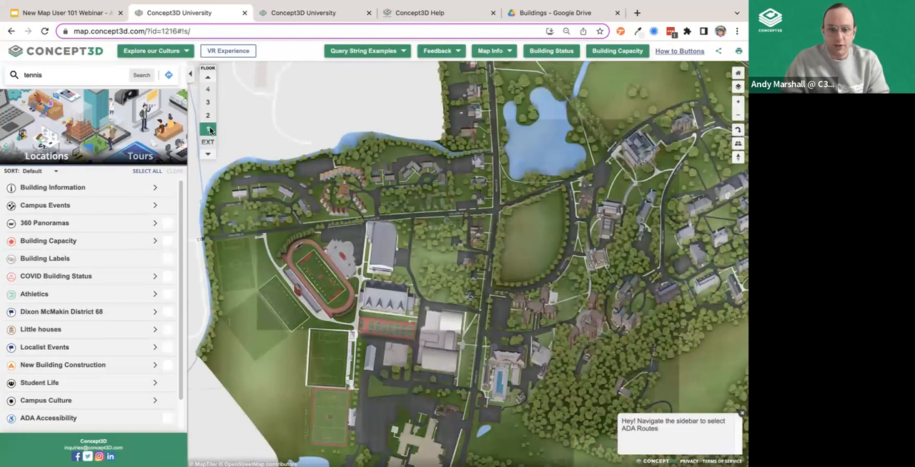
left_click(208, 116)
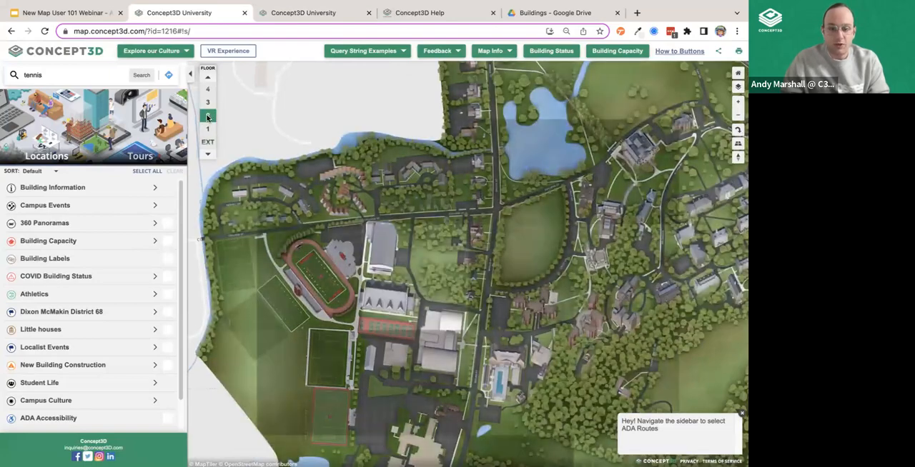
left_click(208, 103)
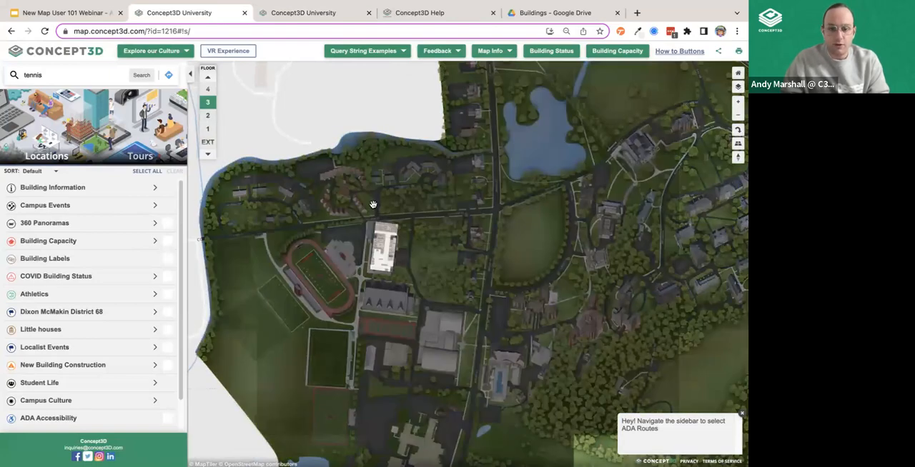
left_click(208, 90)
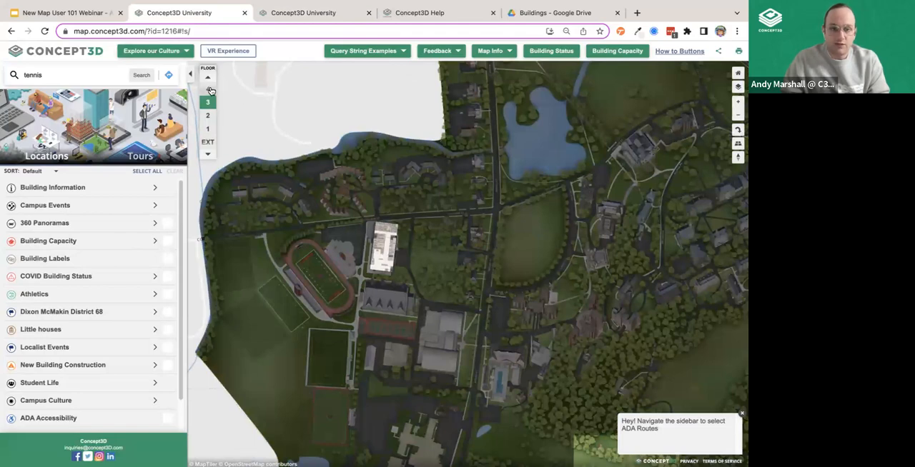
left_click(208, 129)
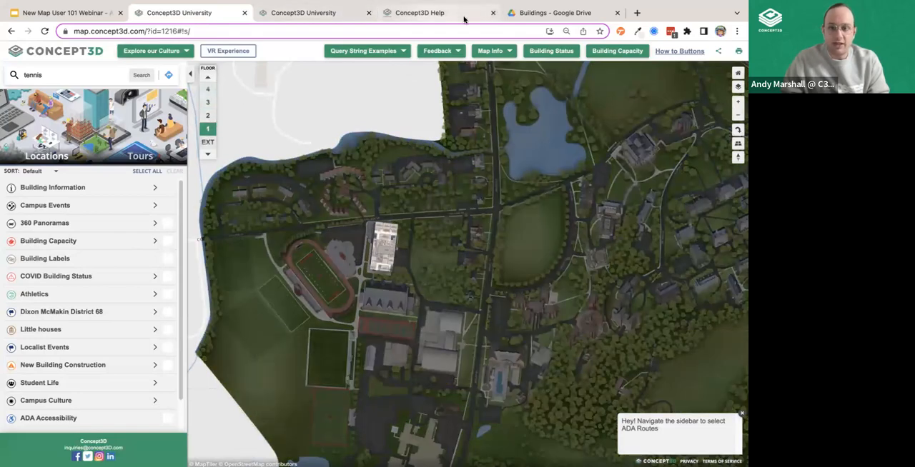
- Return to the CMS category form and check the Zoom Visibility choices for Science Buildings again, keeping All Levels
left_click(313, 14)
left_click(398, 12)
left_click(326, 12)
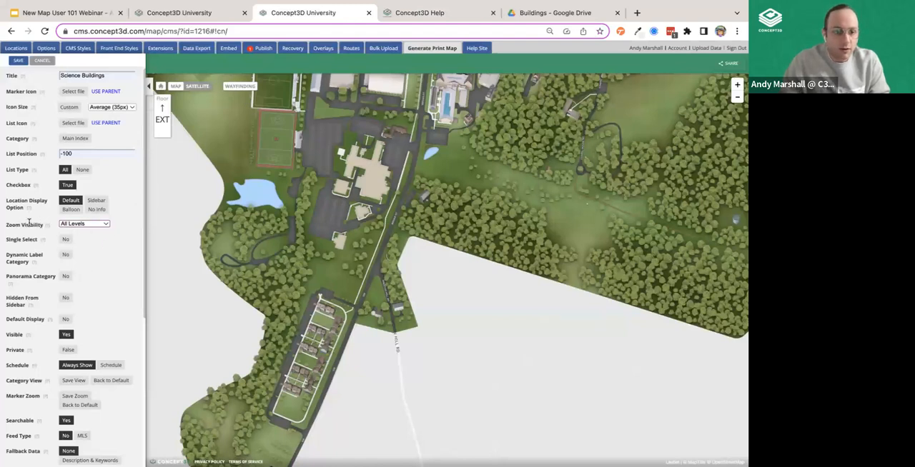
left_click(82, 224)
left_click(114, 225)
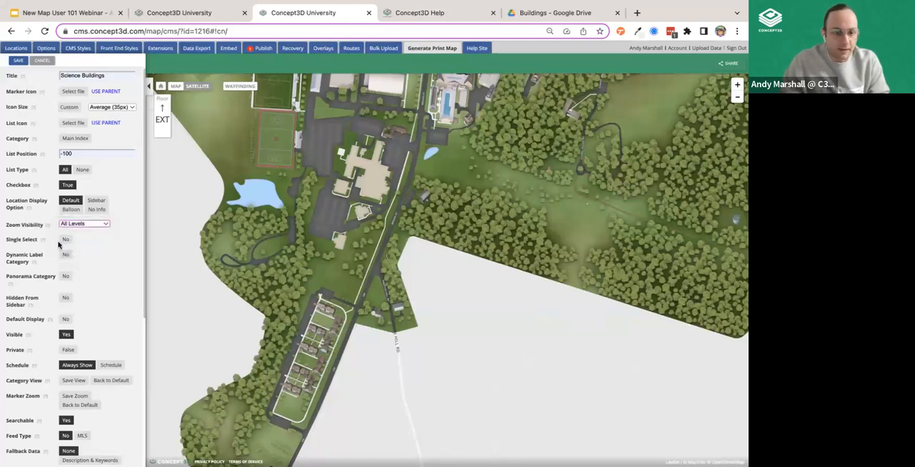
- Toggle the visibility of the Science Buildings category between No and Yes, ending on Yes
scroll(114, 258, "down", 3)
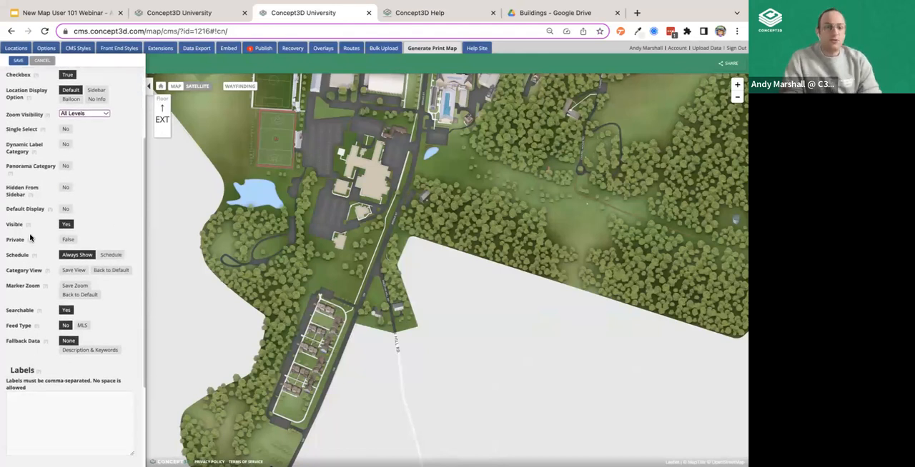
left_click(71, 224)
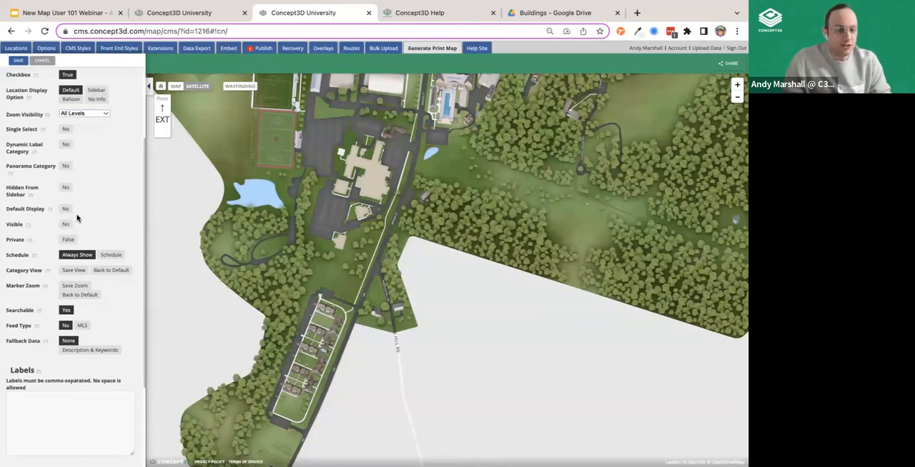
left_click(72, 225)
left_click(72, 225)
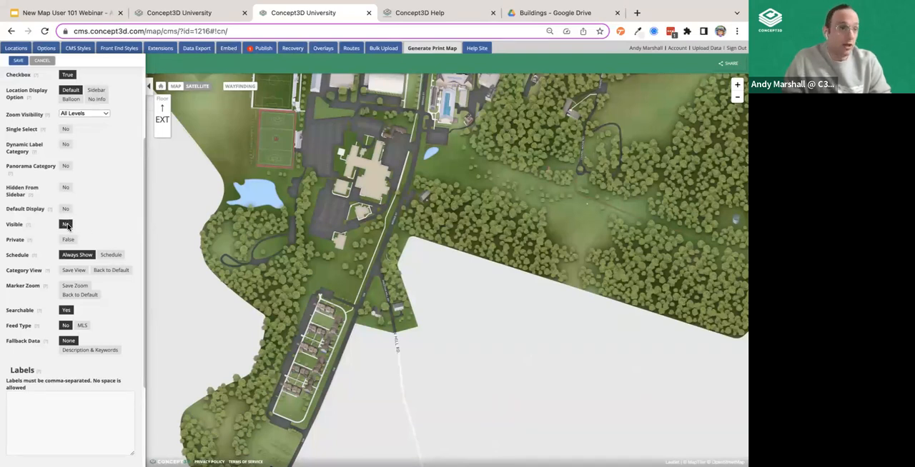
left_click(66, 226)
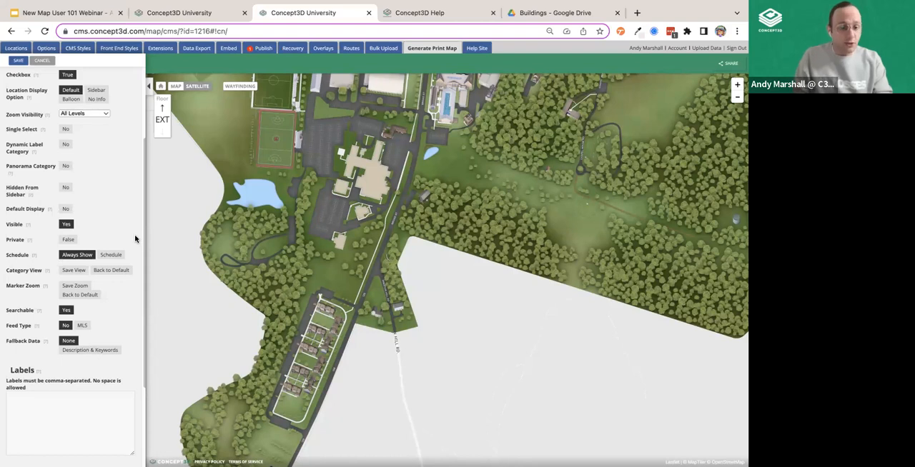
- Switch the category to a timed schedule to show its start, end and weekly repeat options, and return to Always Show
left_click(112, 255)
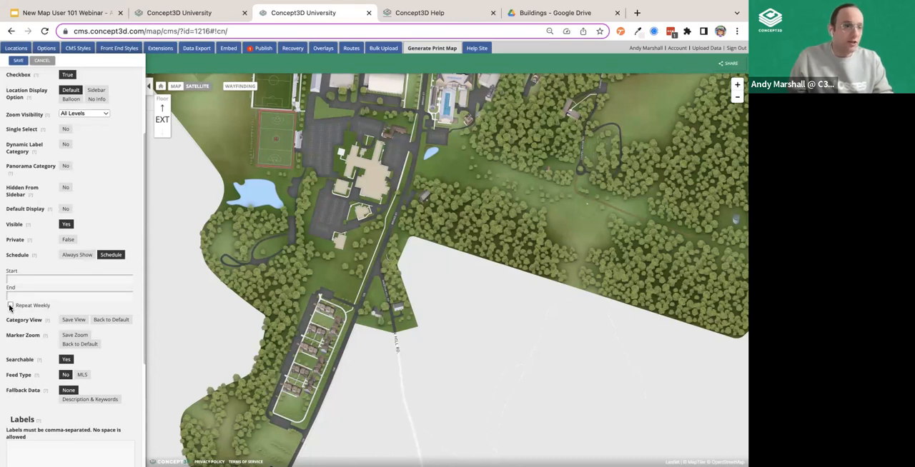
left_click(78, 256)
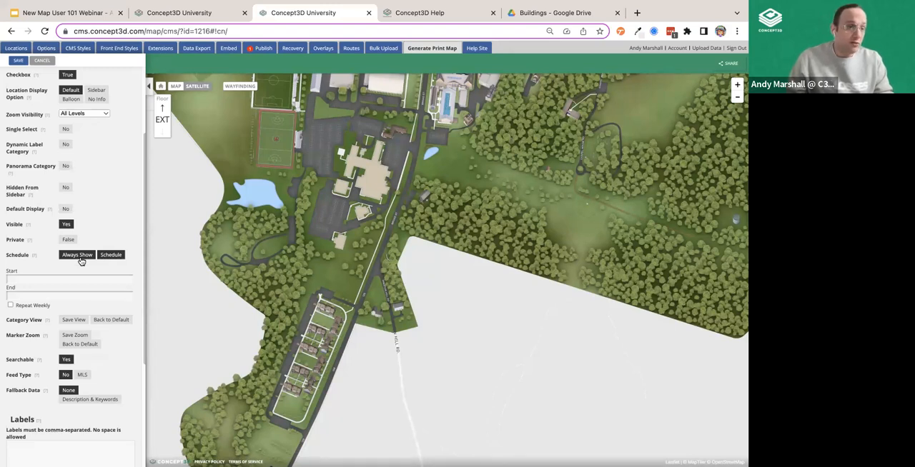
left_click(80, 257)
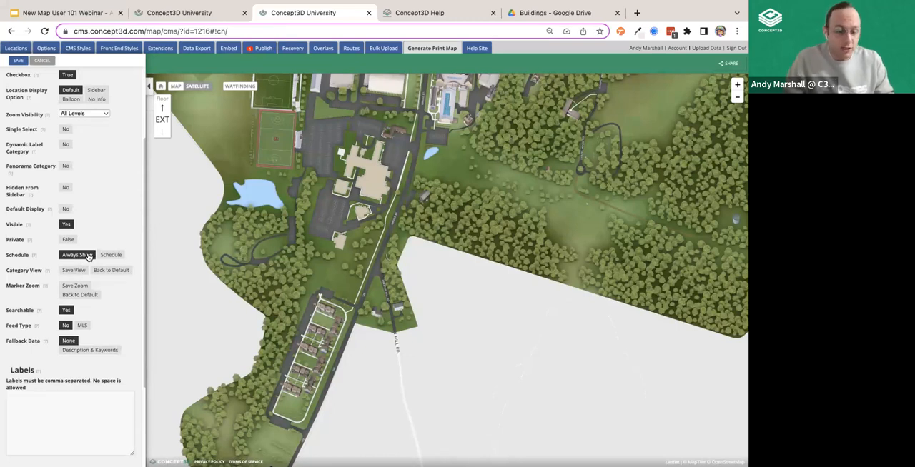
- Discard the unsaved Science Buildings category and start creating a new location
scroll(121, 372, "down", 3)
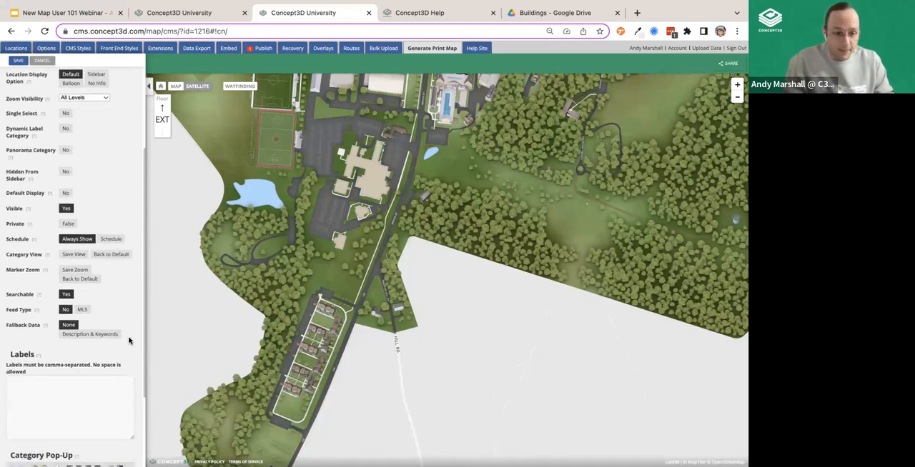
scroll(118, 399, "up", 10)
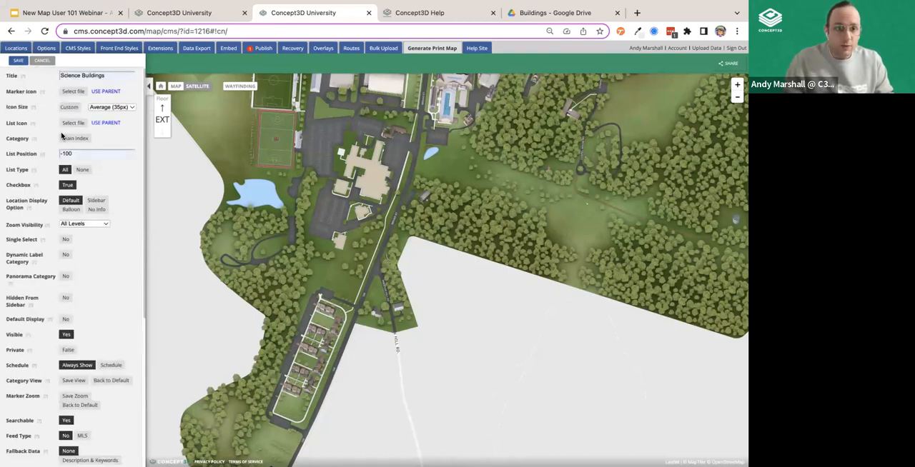
left_click(40, 61)
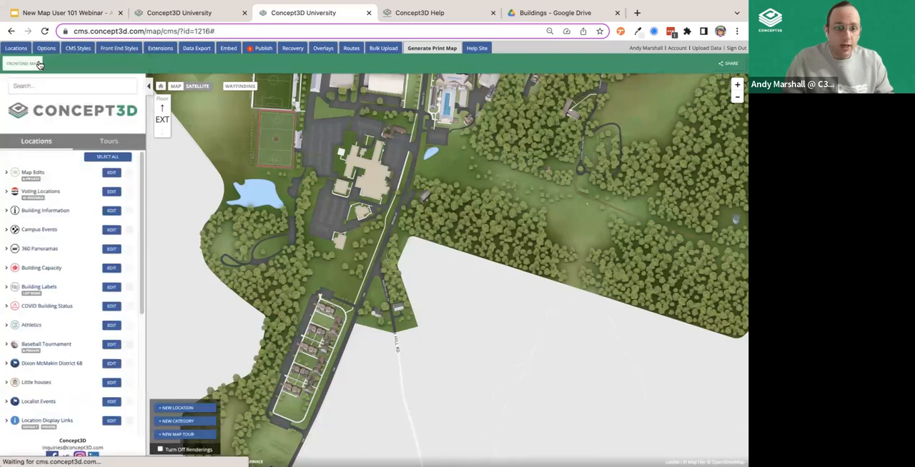
left_click(187, 408)
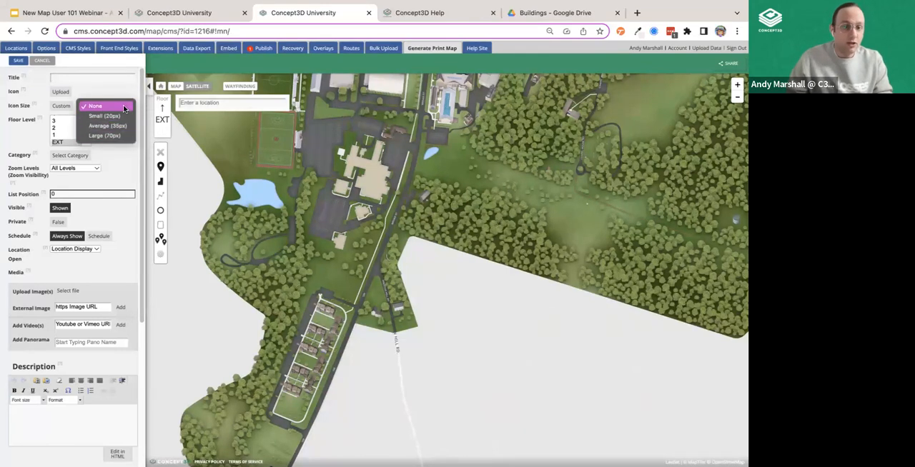
- Try a custom icon size for the new location, ending on the preset sizes, and look through the floor level choices
left_click(99, 107)
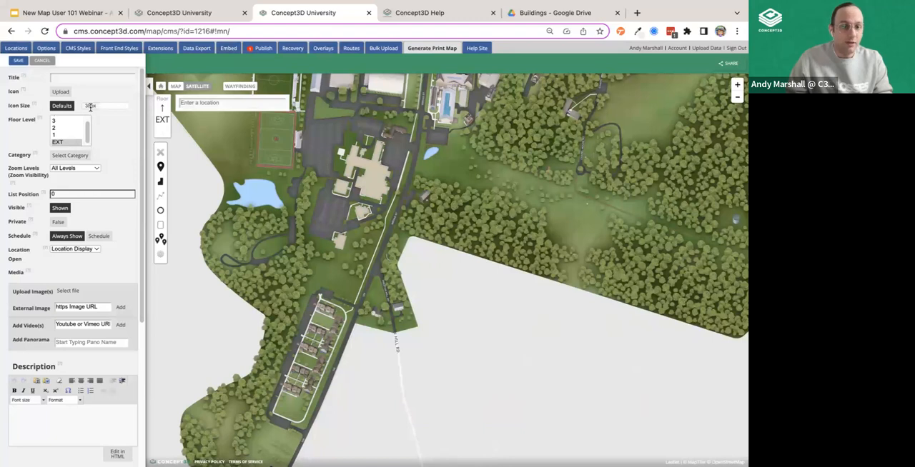
left_click(67, 106)
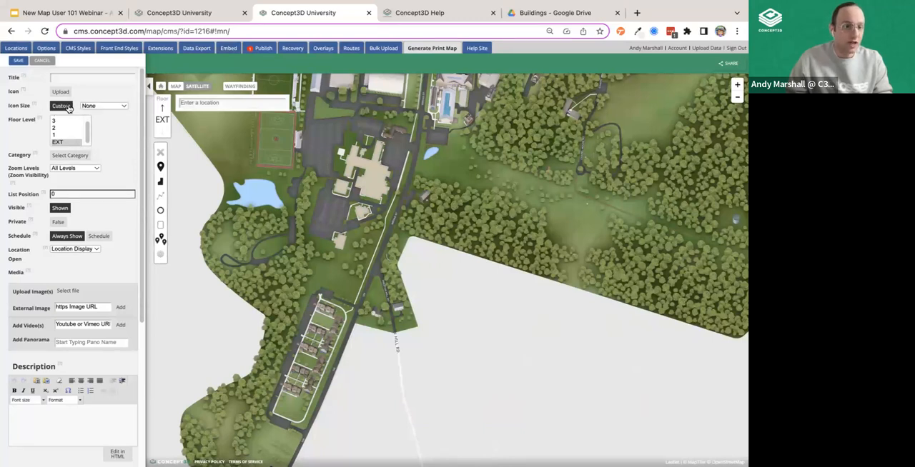
scroll(62, 142, "up", 1)
left_click_drag(329, 246, 323, 273)
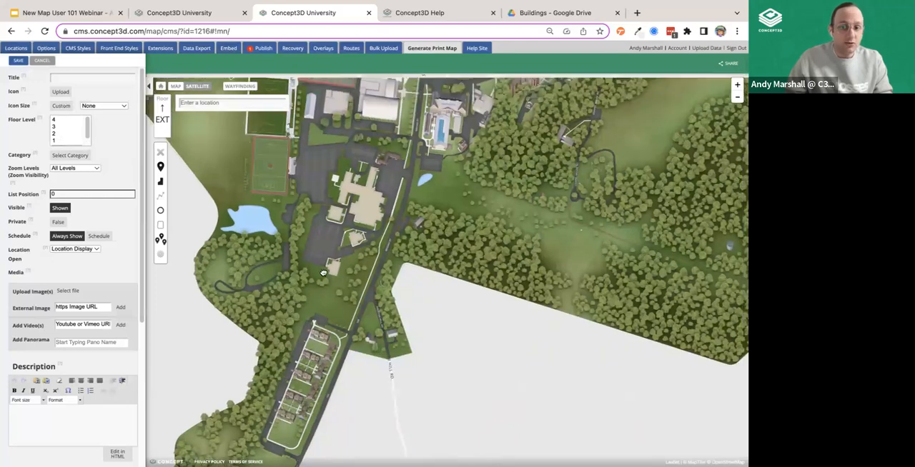
- Try floor level 4 for the new location and settle on EXT
left_click(59, 120)
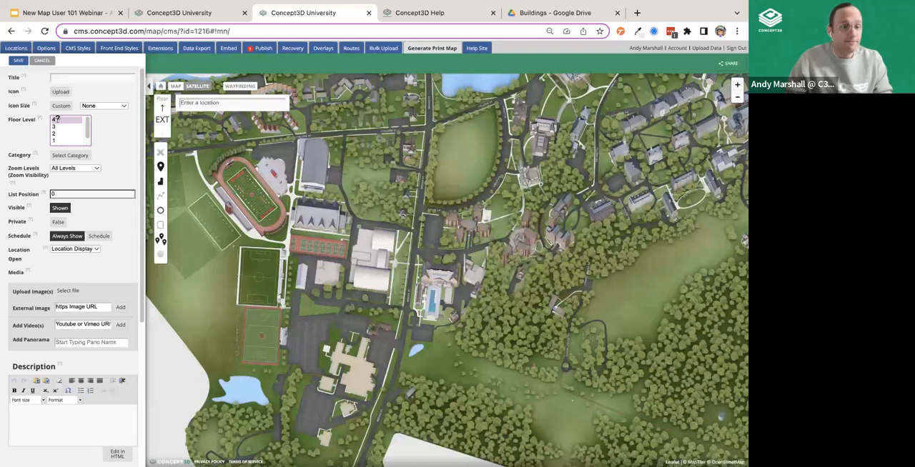
scroll(64, 129, "down", 1)
left_click(59, 140)
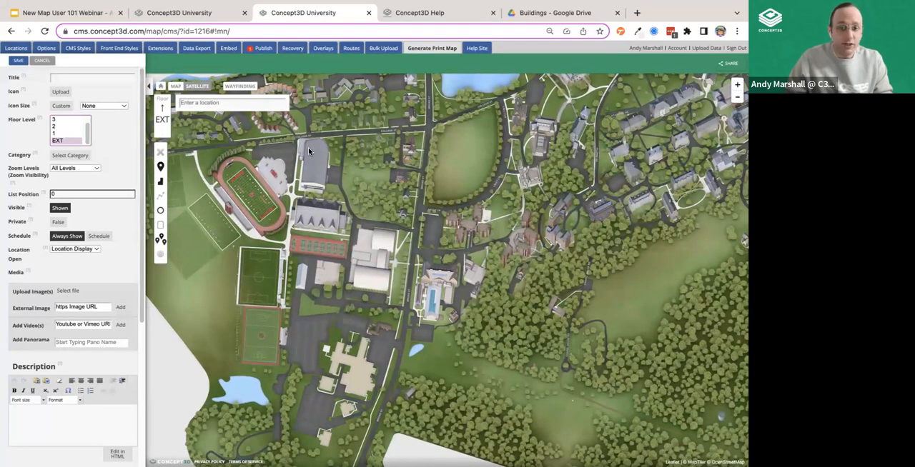
- Assign the new location to the Student Life, Security and Baseball Tournament categories, expanding Student Life to show its subcategories
left_click(56, 158)
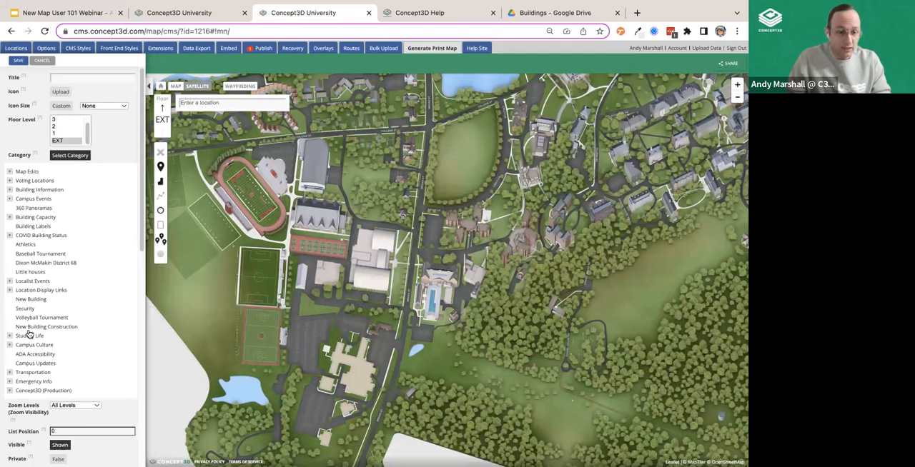
scroll(42, 314, "down", 1)
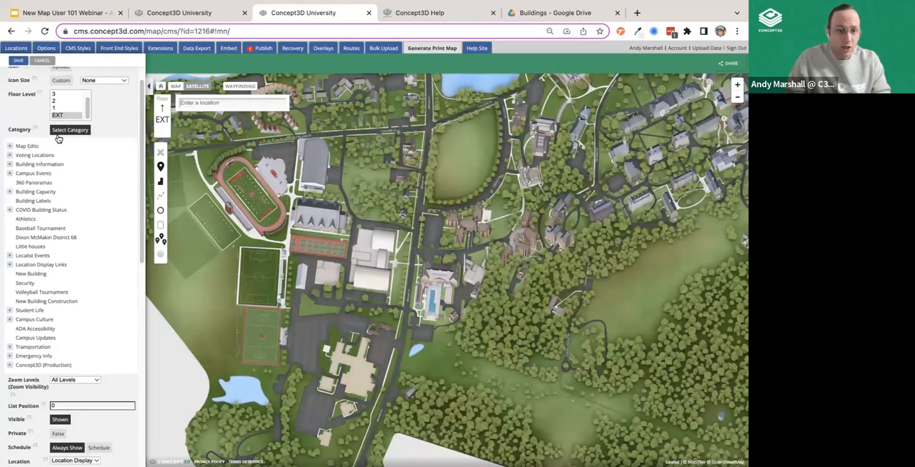
left_click(29, 312)
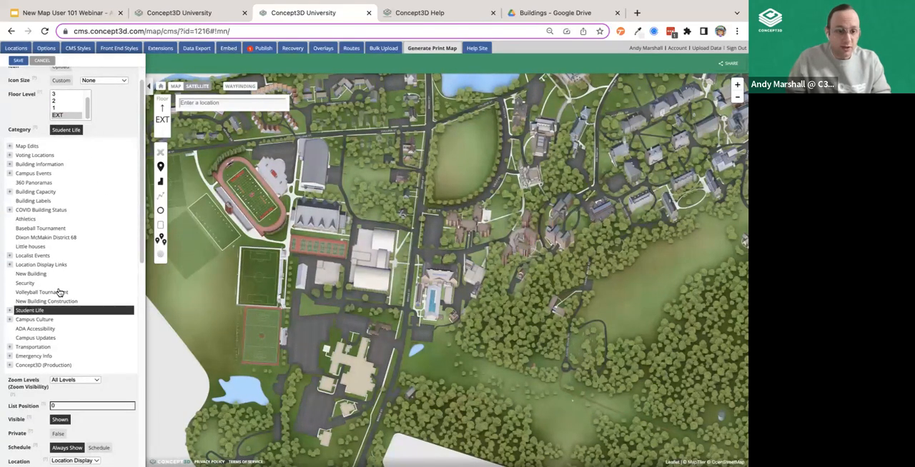
left_click(9, 311)
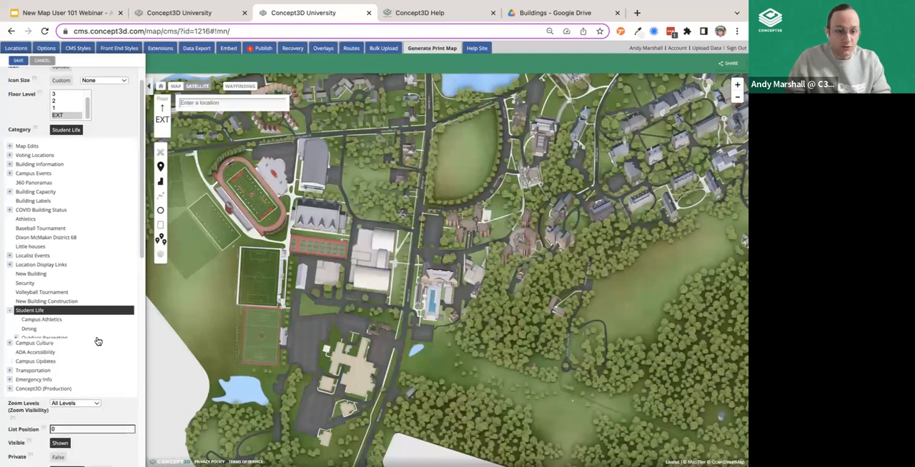
left_click(27, 283, "ctrl")
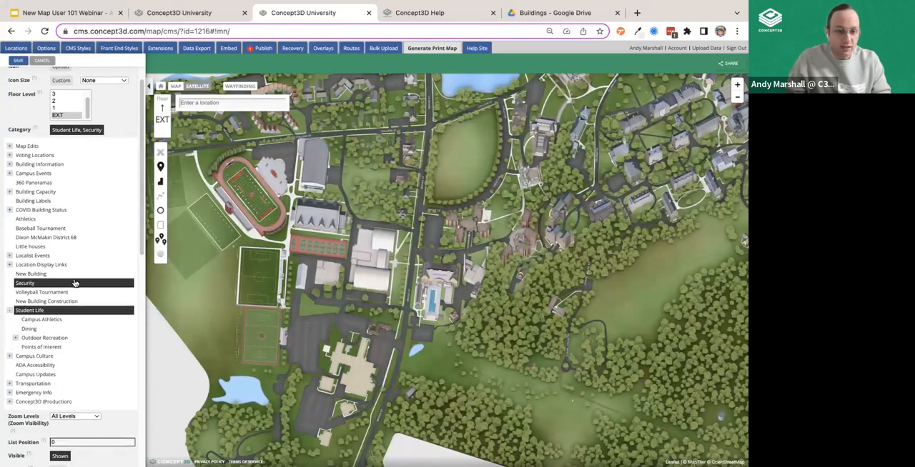
left_click(36, 230, "ctrl")
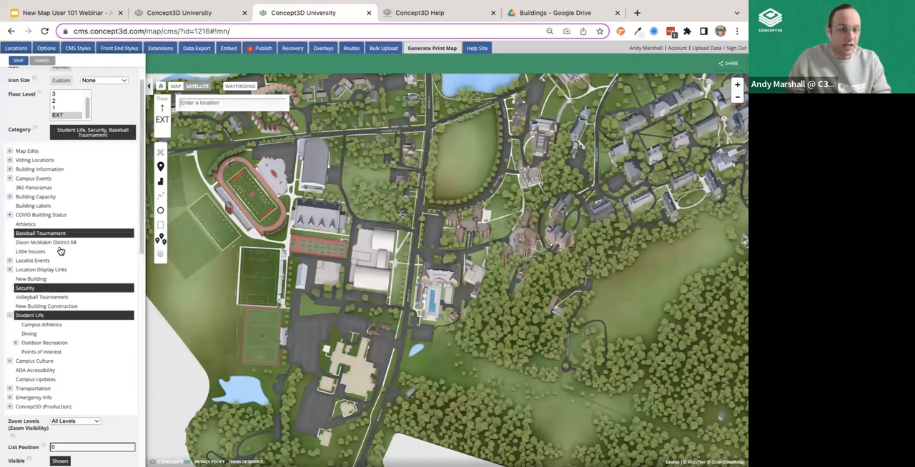
- Try further category selections, clear every category from the new location, and collapse the category list
left_click(61, 243, "ctrl")
left_click(32, 256, "ctrl")
left_click(40, 256, "ctrl")
left_click(45, 248, "ctrl")
left_click(53, 234, "ctrl")
left_click(43, 283, "ctrl")
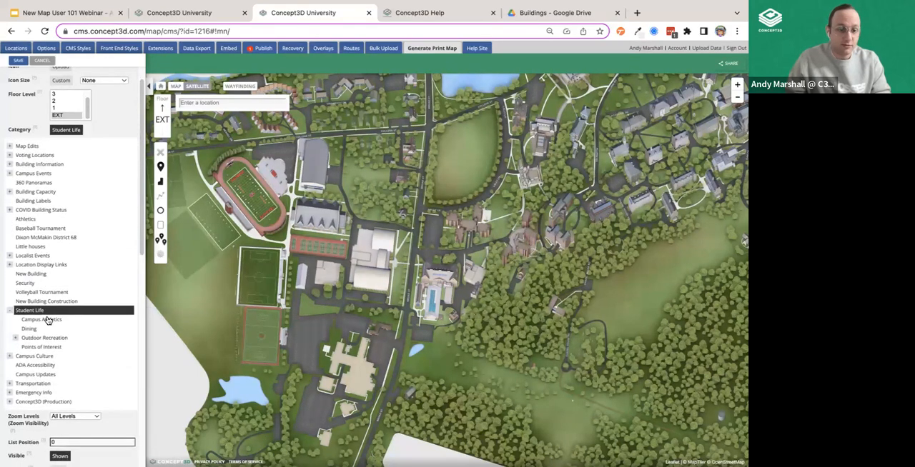
left_click(47, 313, "ctrl")
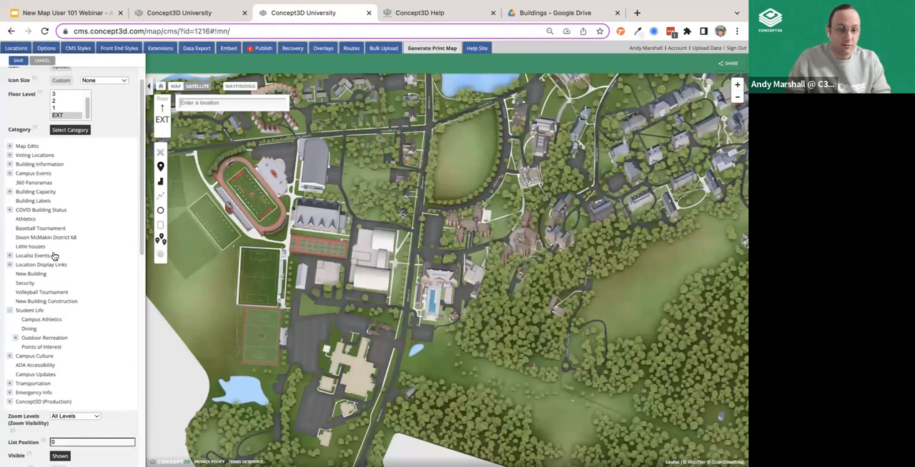
left_click(88, 131)
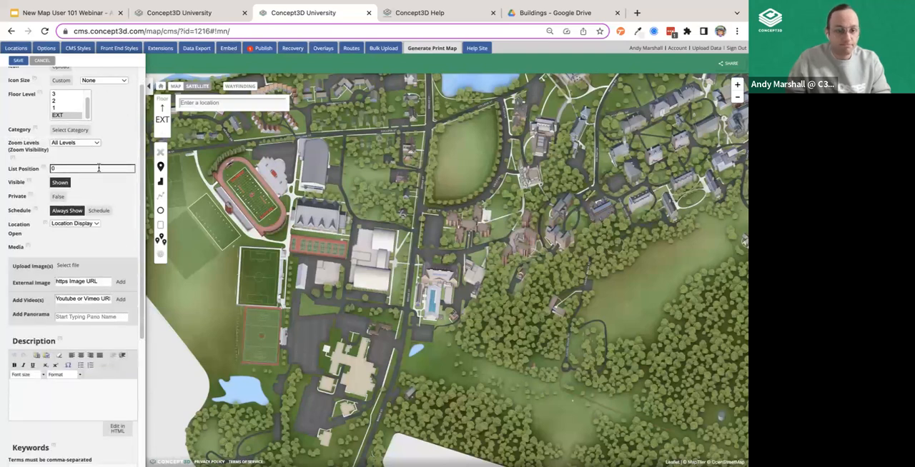
- Toggle the location's visibility to Hidden and back to Shown, and toggle its private setting, ending on False
left_click(94, 168)
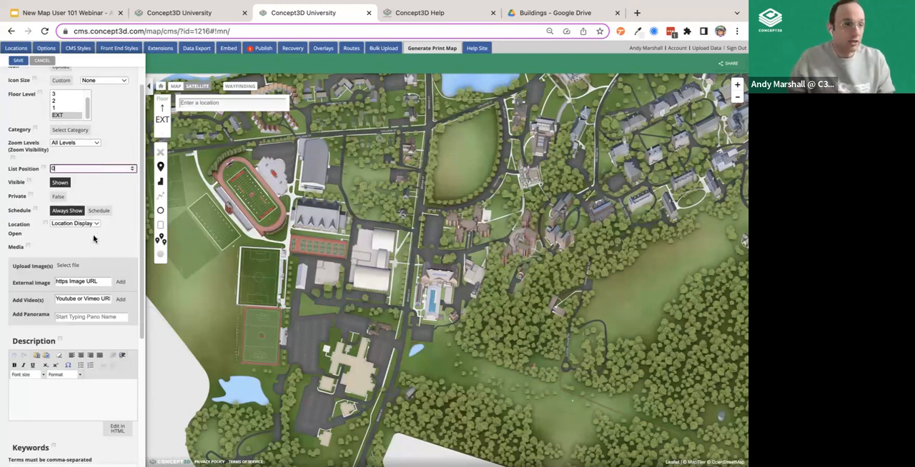
left_click(63, 184)
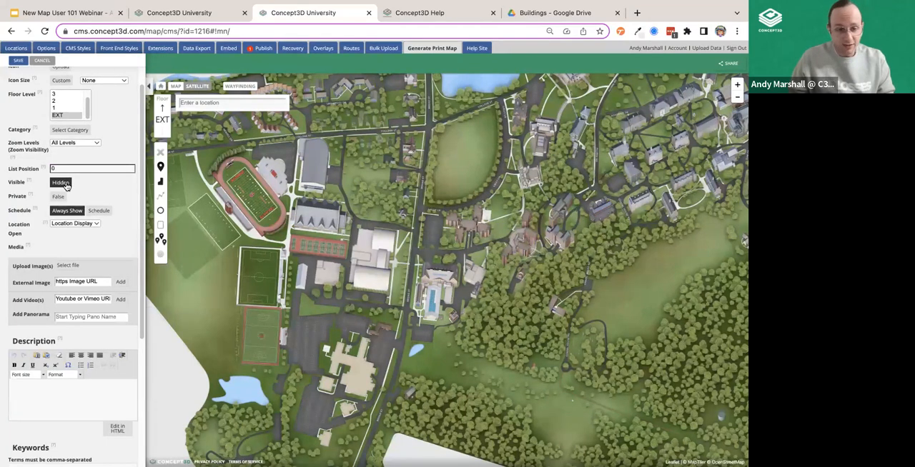
left_click(61, 184)
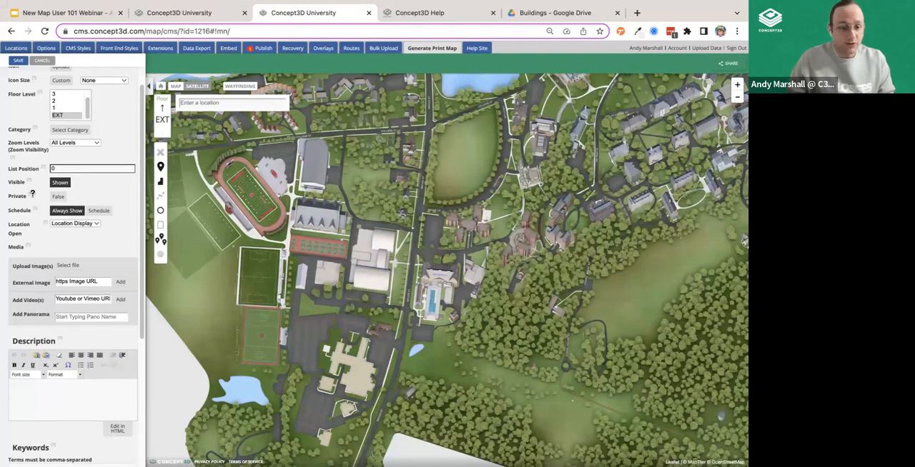
right_click(64, 198)
left_click(116, 177)
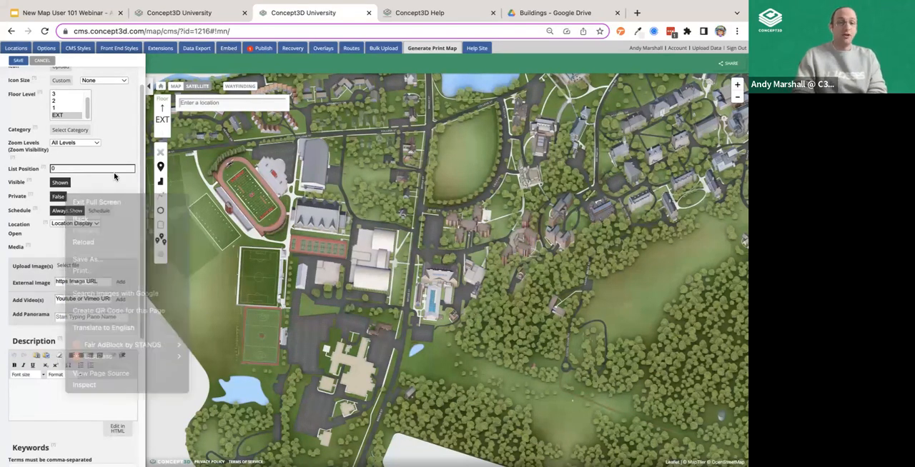
left_click(63, 198)
left_click(62, 197)
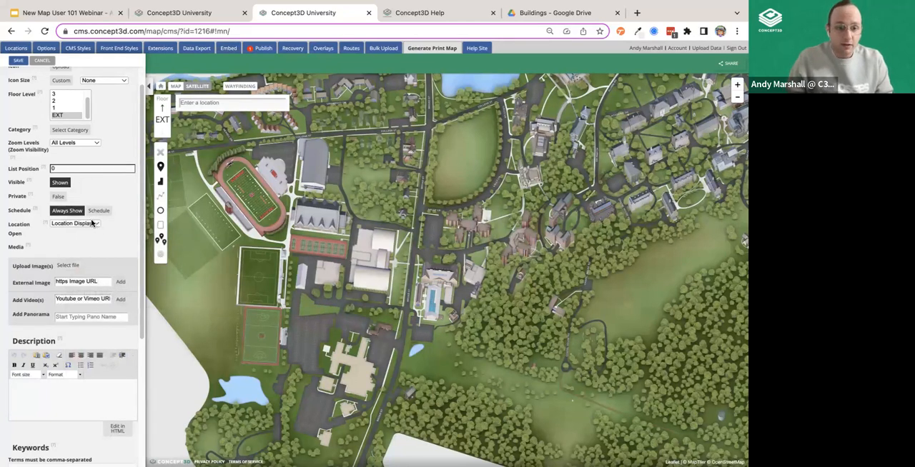
- Look through the location's media, description, keywords and labels fields, and discard the unsaved location
scroll(117, 227, "down", 3)
scroll(111, 243, "up", 1)
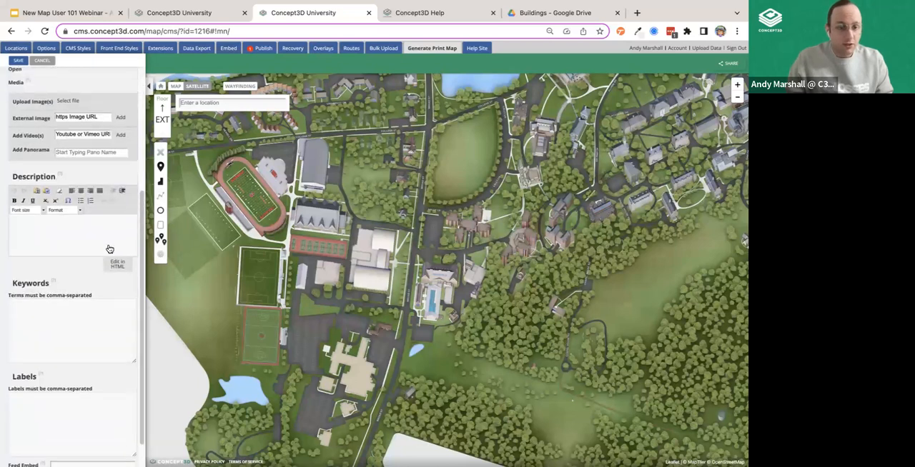
scroll(48, 143, "up", 1)
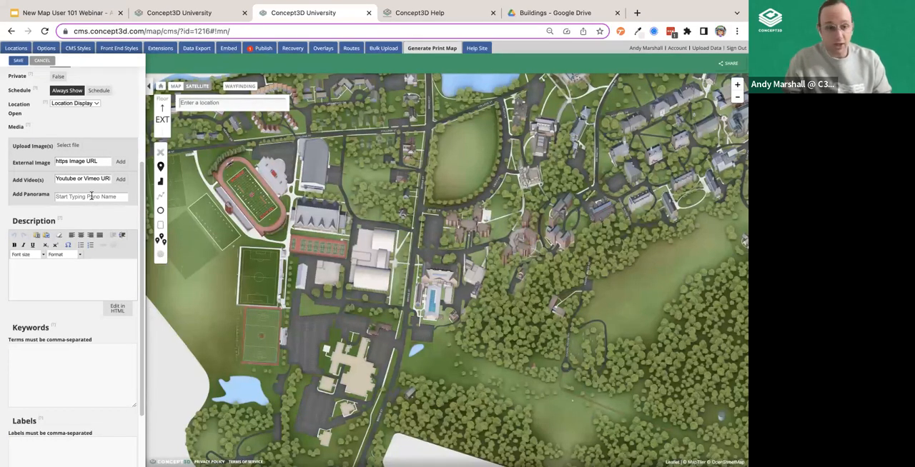
left_click(69, 286)
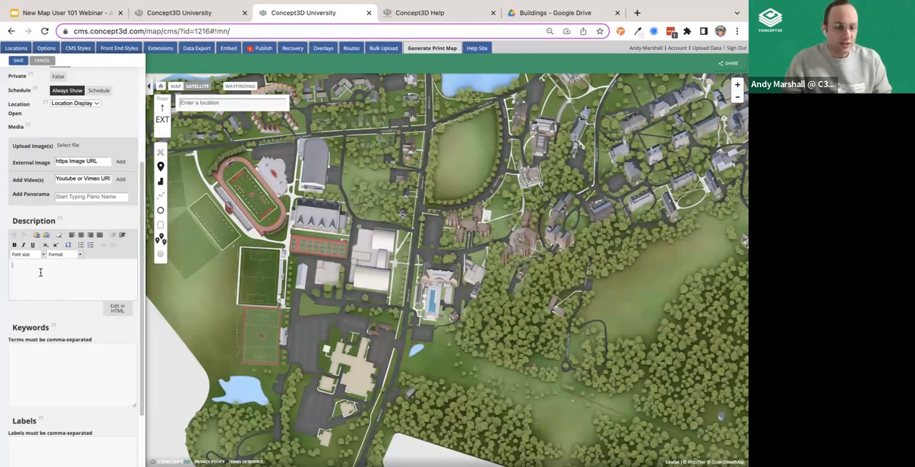
scroll(79, 306, "down", 1)
scroll(62, 345, "down", 1)
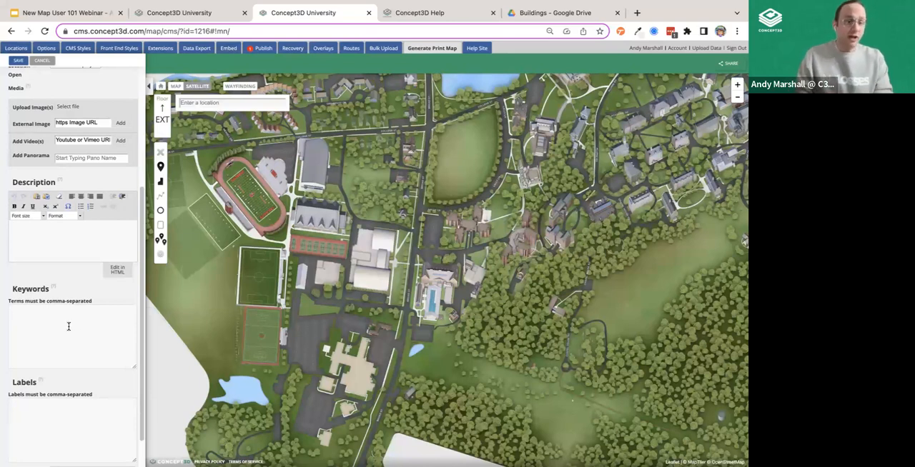
scroll(68, 326, "down", 1)
left_click(48, 279)
scroll(108, 299, "up", 10)
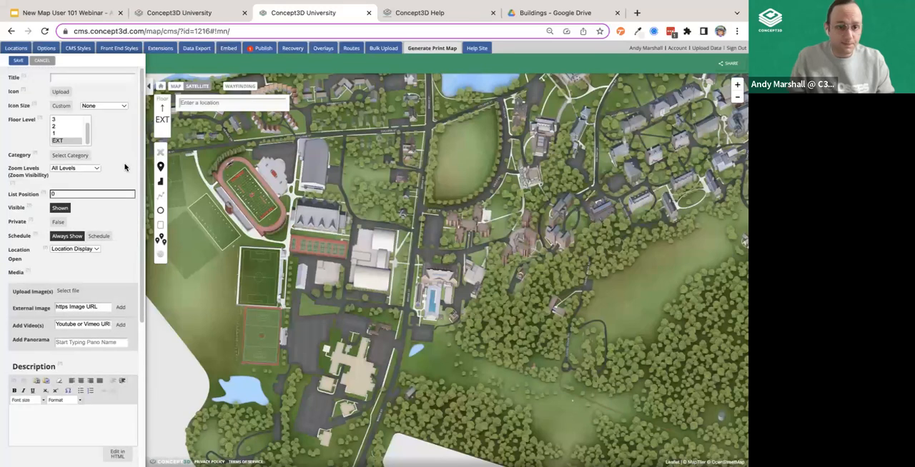
left_click(42, 60)
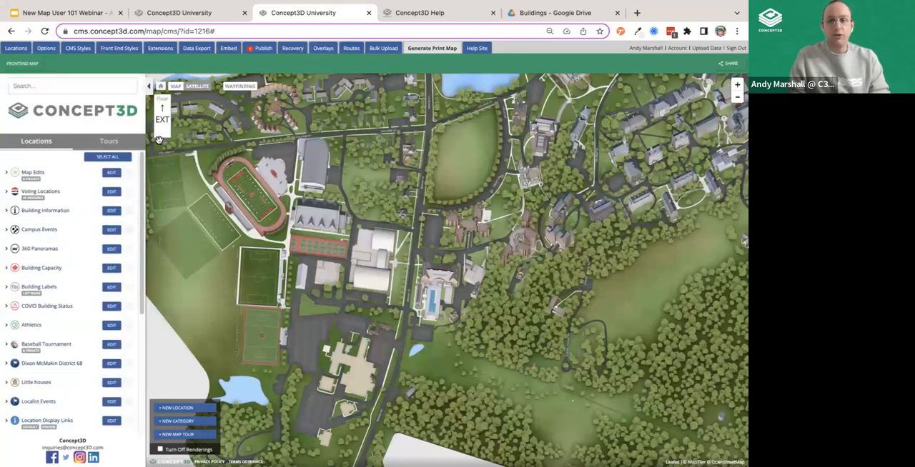
- Select the pending Cemetery marker for publishing, check the batch size choices, deselect it, and close the publishing view
left_click(259, 48)
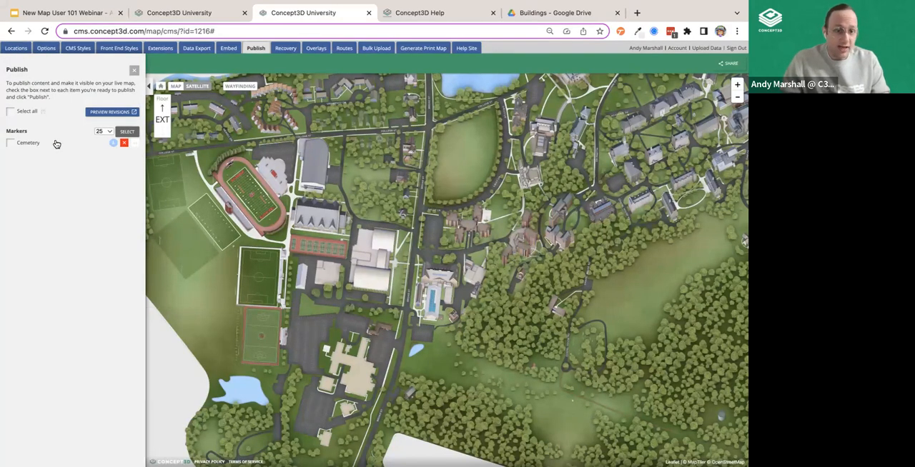
left_click(10, 142)
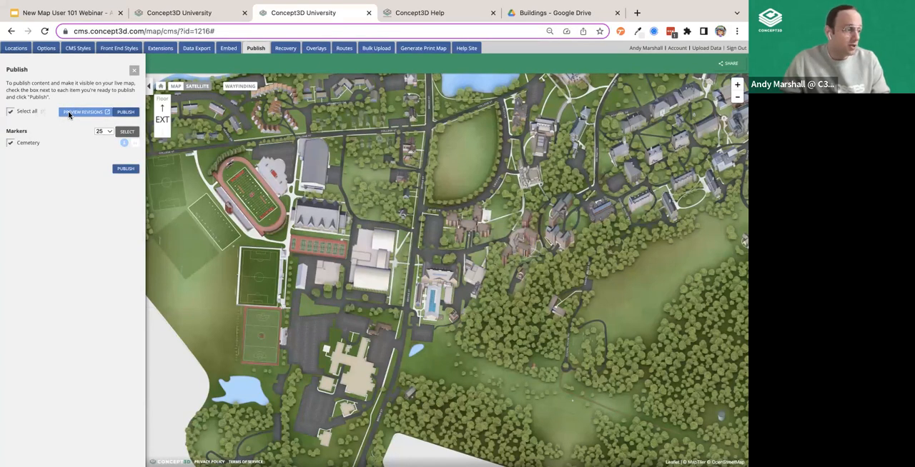
left_click(105, 133)
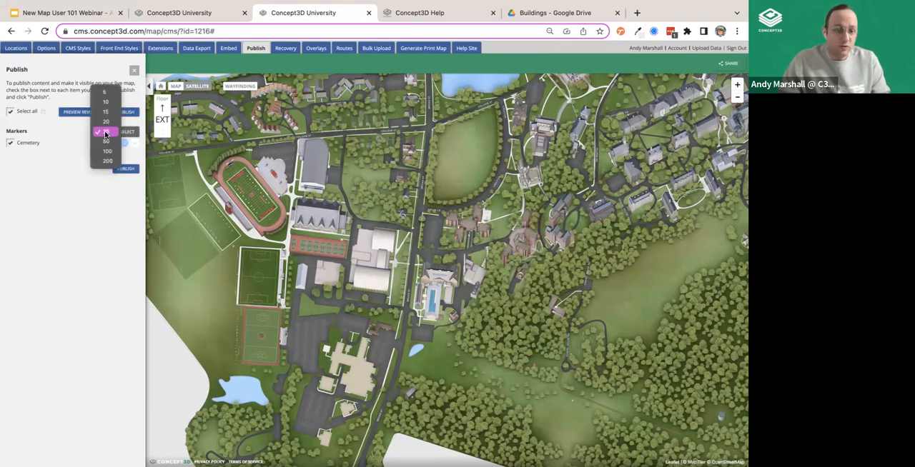
left_click(82, 201)
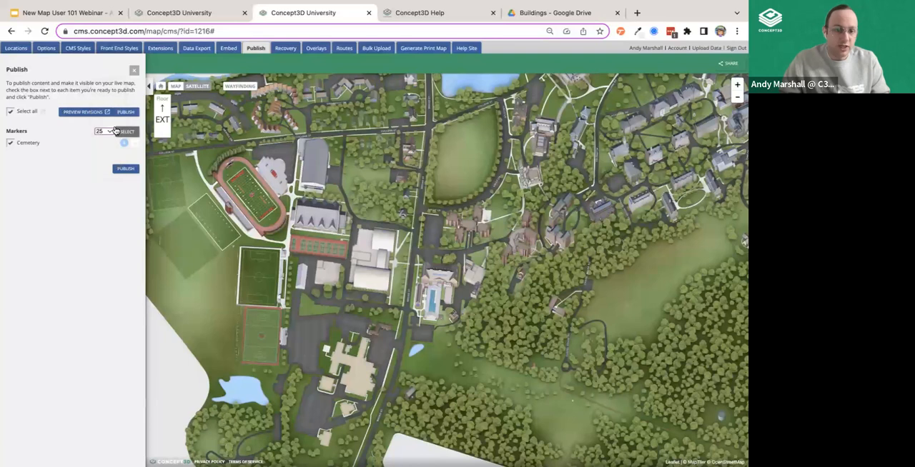
left_click(14, 144)
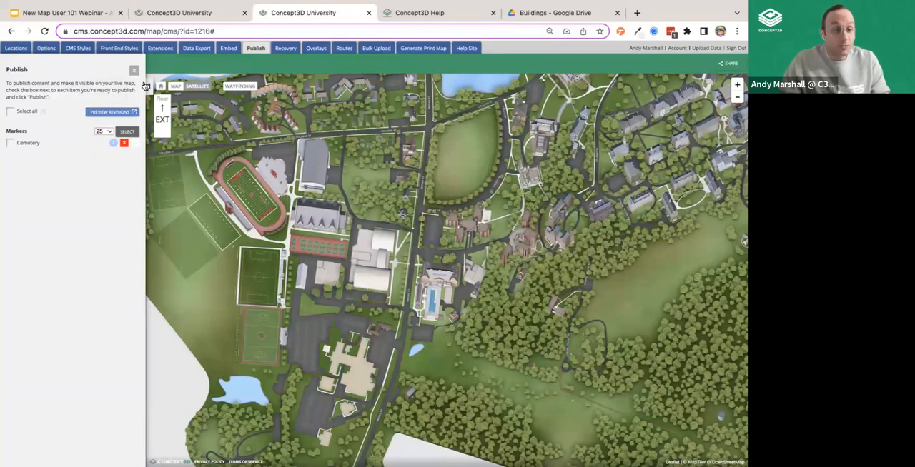
left_click(134, 69)
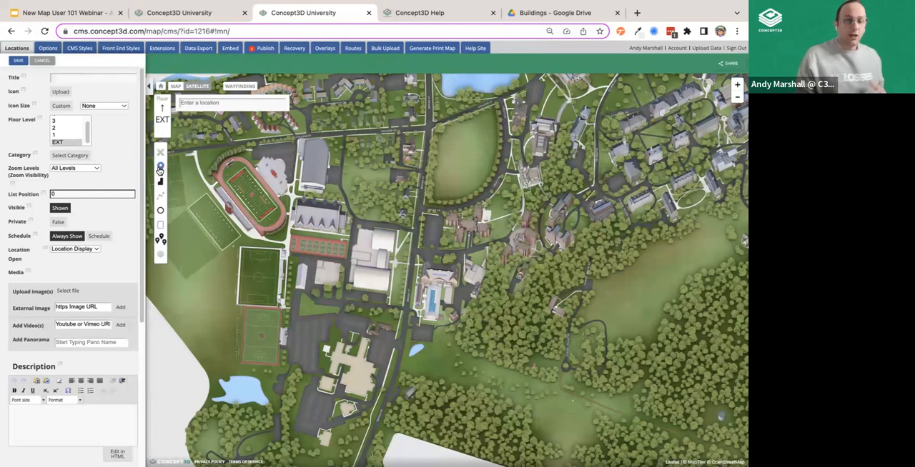
- Place a trial point marker on the small building south of the large beige complex near Broad St, and remove it
left_click(160, 168)
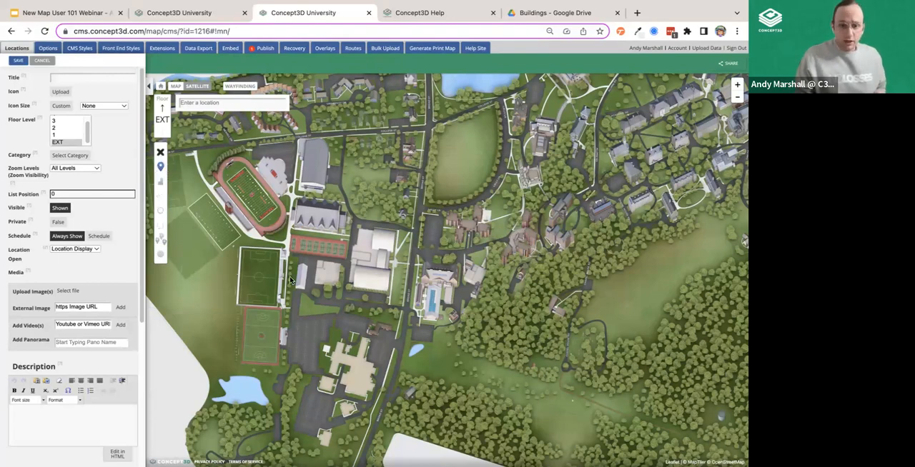
scroll(289, 277, "up", 2)
left_click_drag(360, 360, 366, 165)
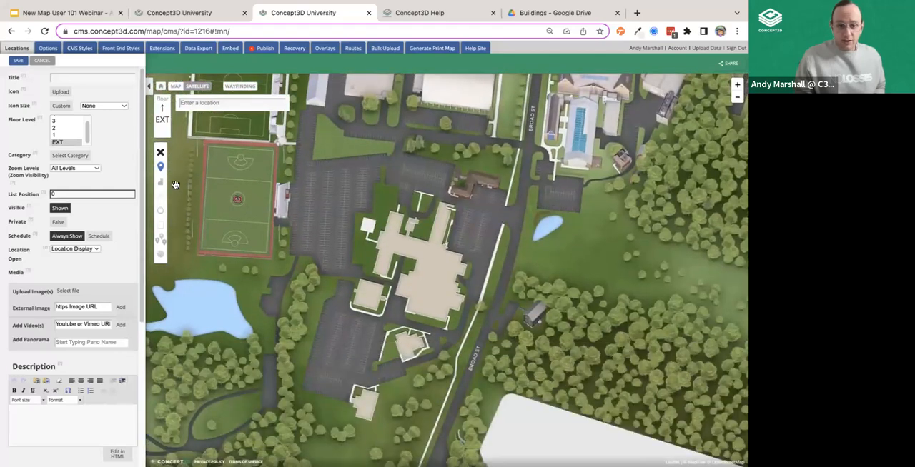
left_click(403, 341)
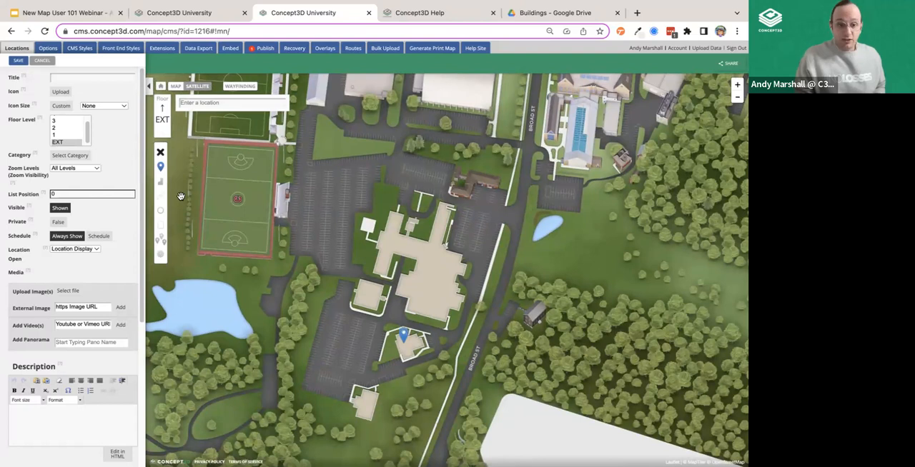
left_click(160, 152)
- Draw a four-sided polygon around the small building south of the large beige complex, and remove the shape
left_click(160, 180)
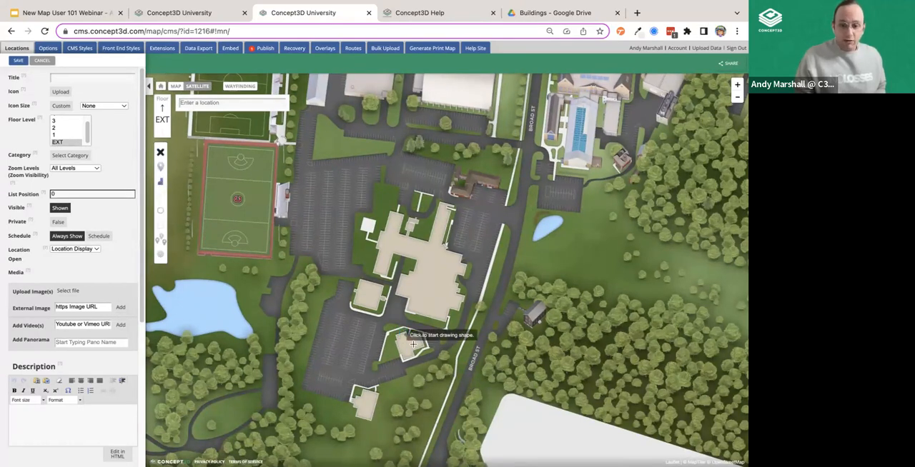
left_click(390, 335)
left_click(402, 366)
left_click(433, 356)
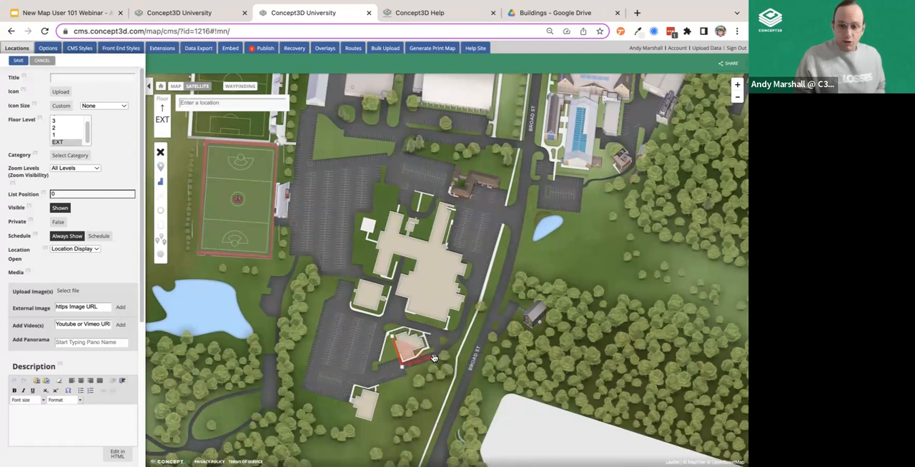
left_click(422, 328)
left_click(390, 335)
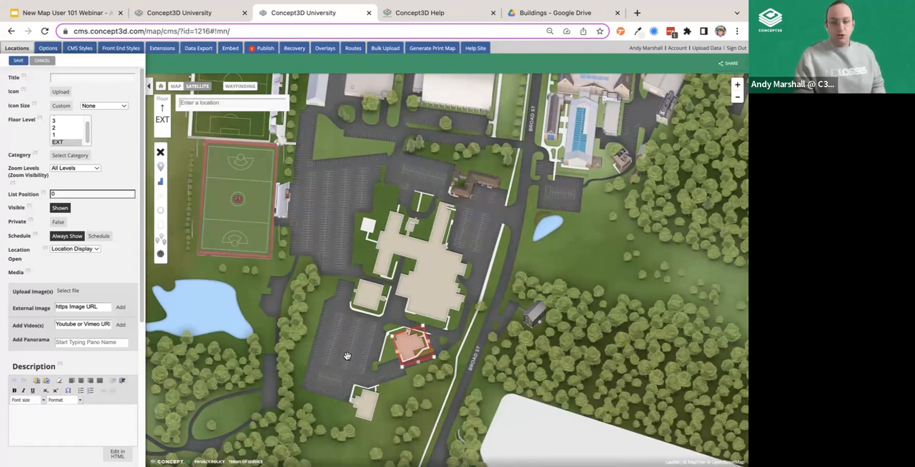
left_click(161, 153)
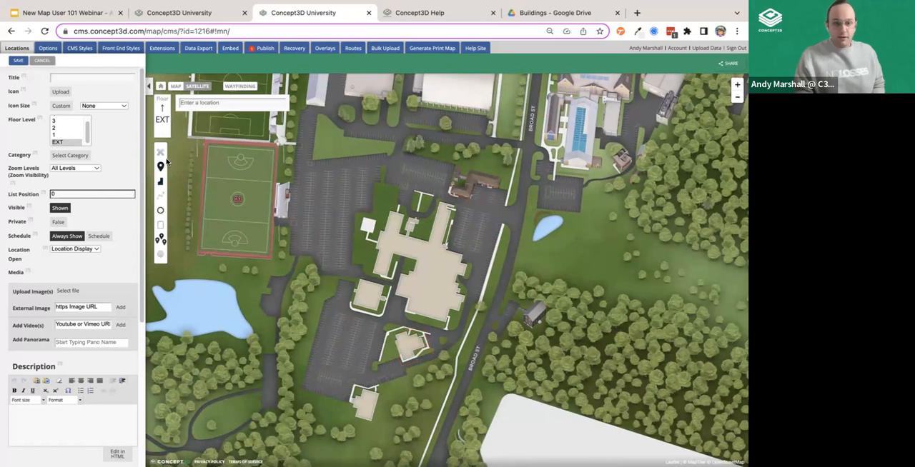
- Draw a three-point line from Broad St beside the beige complex north to the edge of the oval lawn, and remove it
left_click(160, 201)
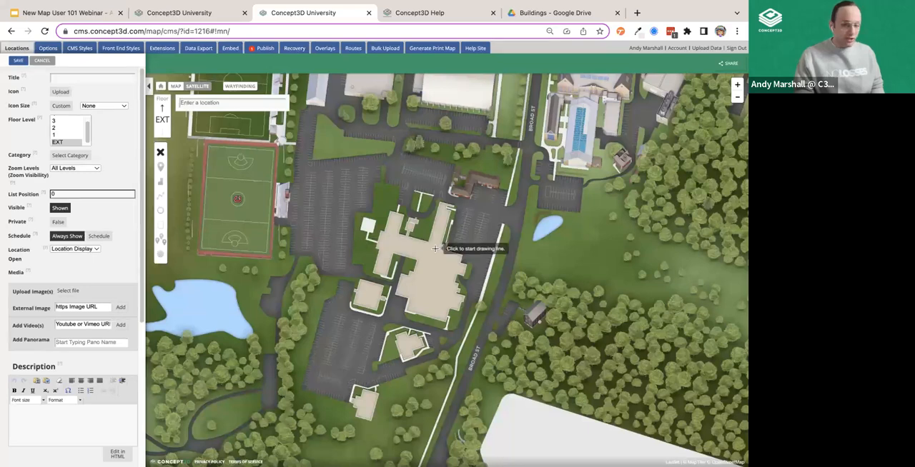
scroll(435, 249, "down", 1)
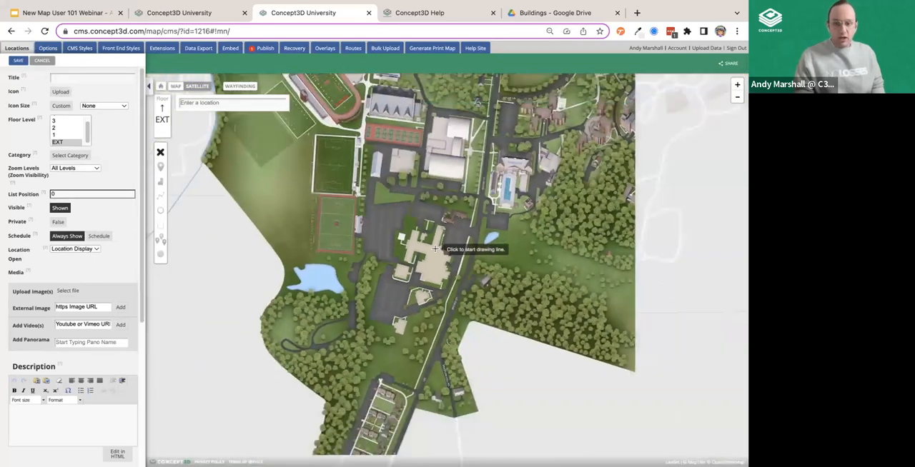
left_click(472, 231)
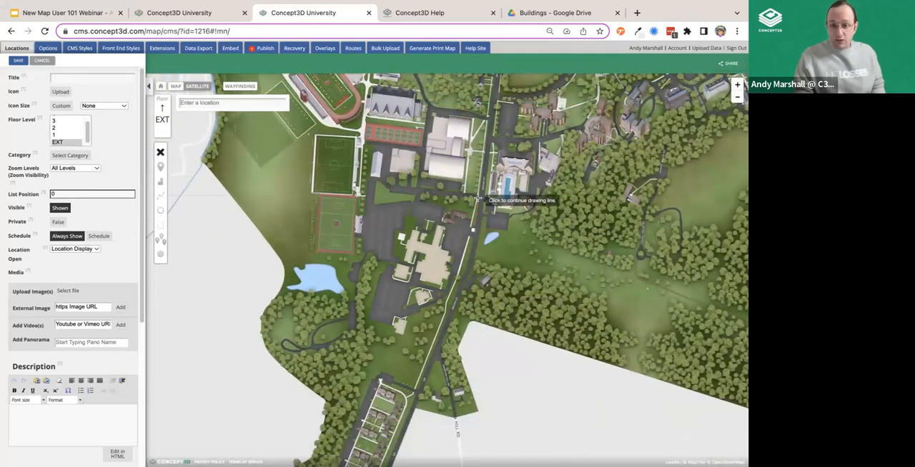
left_click(486, 152)
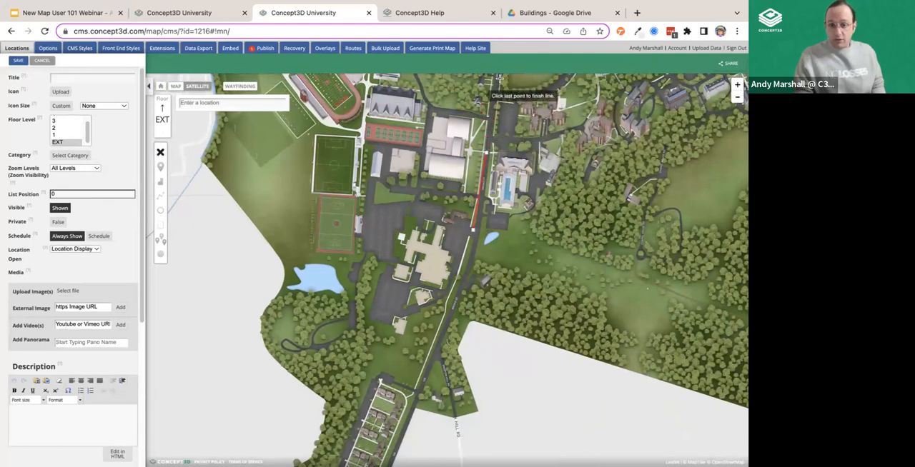
scroll(499, 96, "up", 2)
scroll(511, 95, "up", 1)
scroll(525, 93, "down", 3)
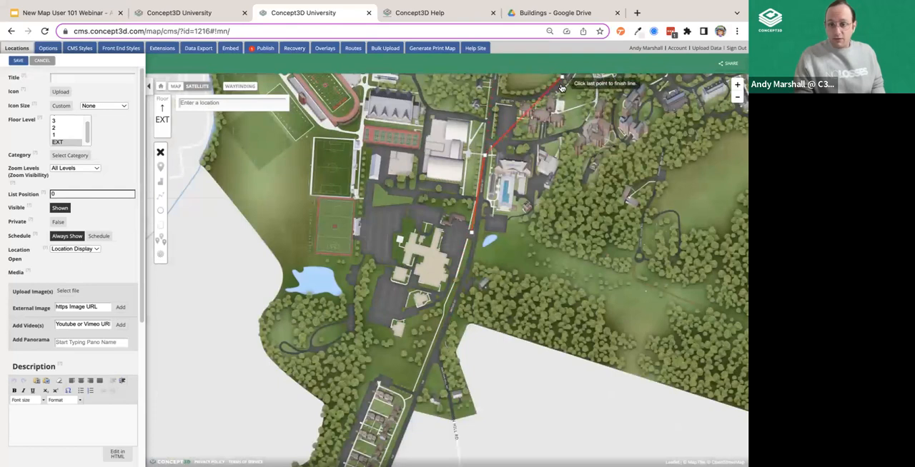
double_click(562, 78)
left_click_drag(566, 187, 556, 276)
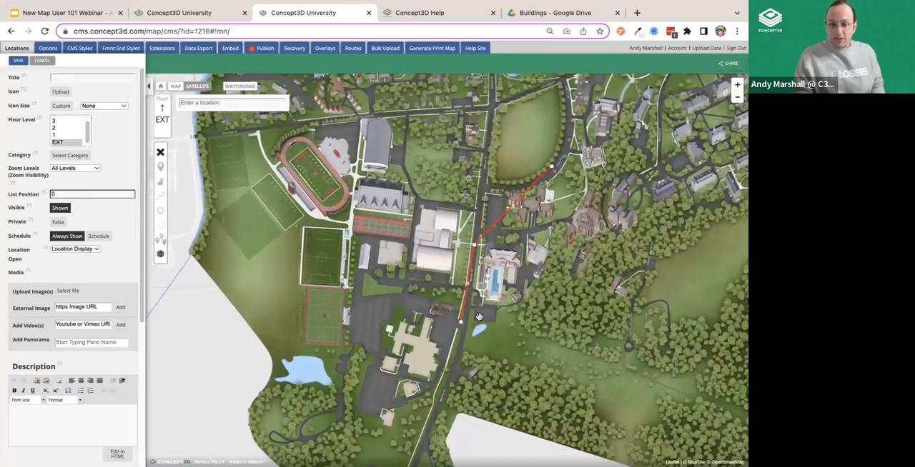
left_click(161, 153)
- Draw a small circle on the parking lot southwest of the large beige complex, and remove it
left_click(160, 210)
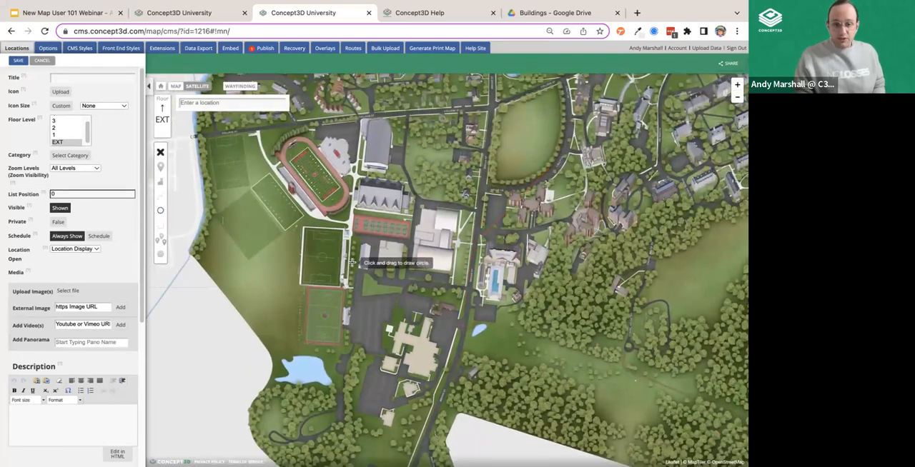
mouse_move(386, 380)
left_mouse_down()
mouse_move(386, 279)
mouse_move(391, 375)
left_mouse_up()
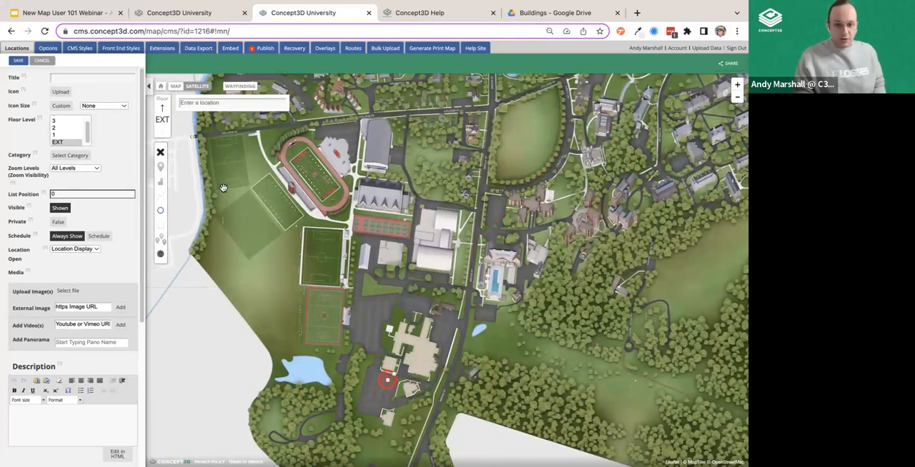
left_click(160, 152)
- Draw a rectangle over the green sports field south of the running track, shift it slightly west, and remove it
left_click(160, 225)
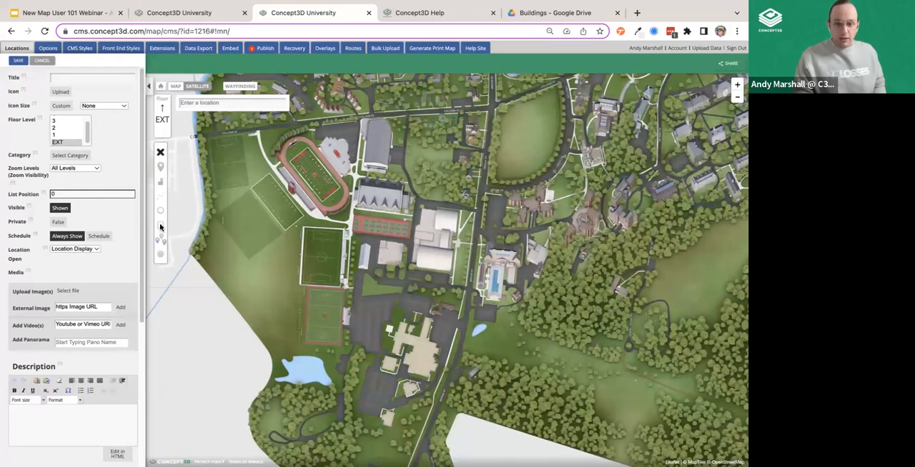
left_click_drag(305, 229, 344, 288)
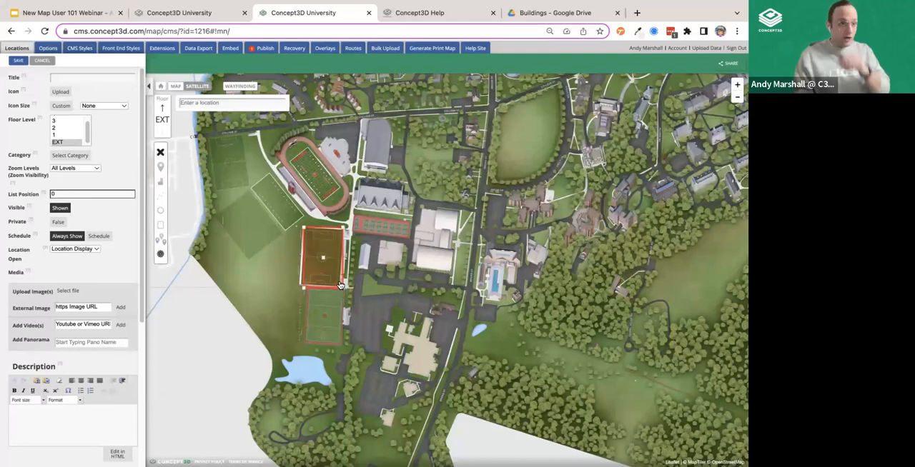
left_click_drag(324, 259, 321, 260)
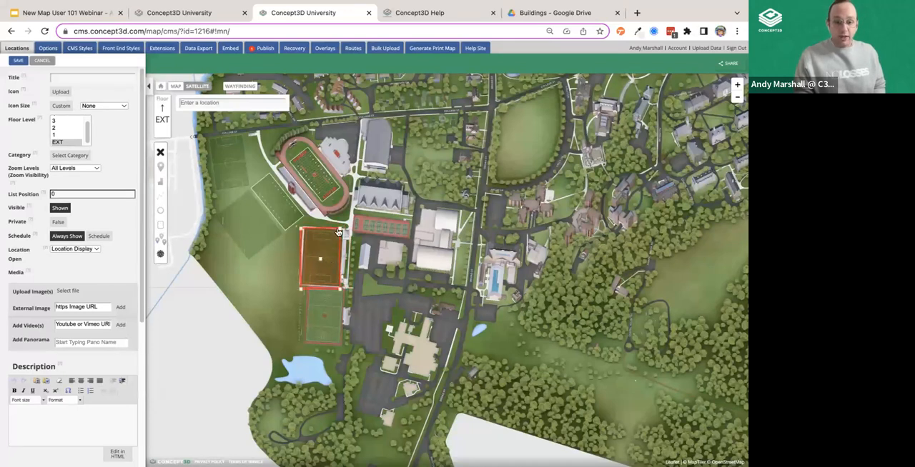
left_click(160, 152)
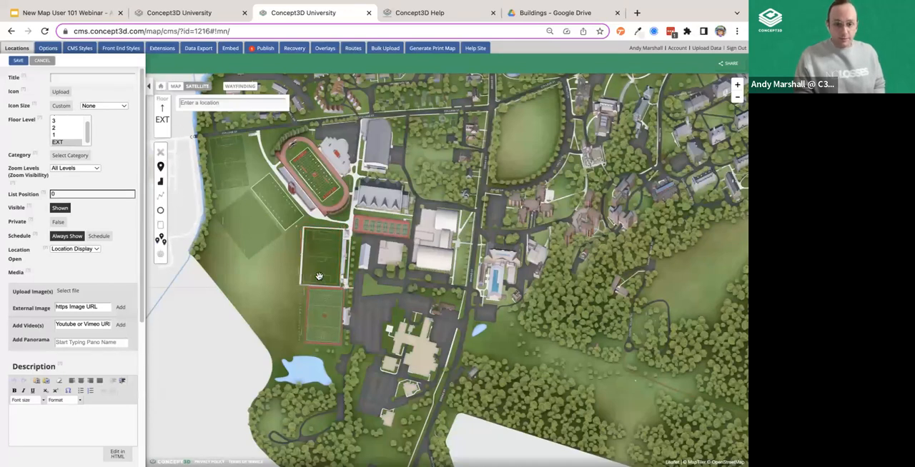
- Place four Polymarker points on separate campus buildings, from the one beside the red courts to the northeastern one, and remove them
left_click(162, 240)
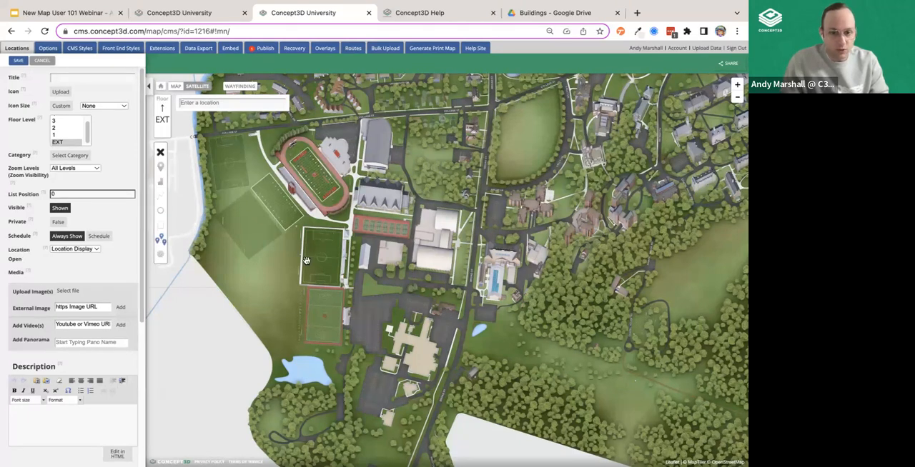
left_click(401, 211)
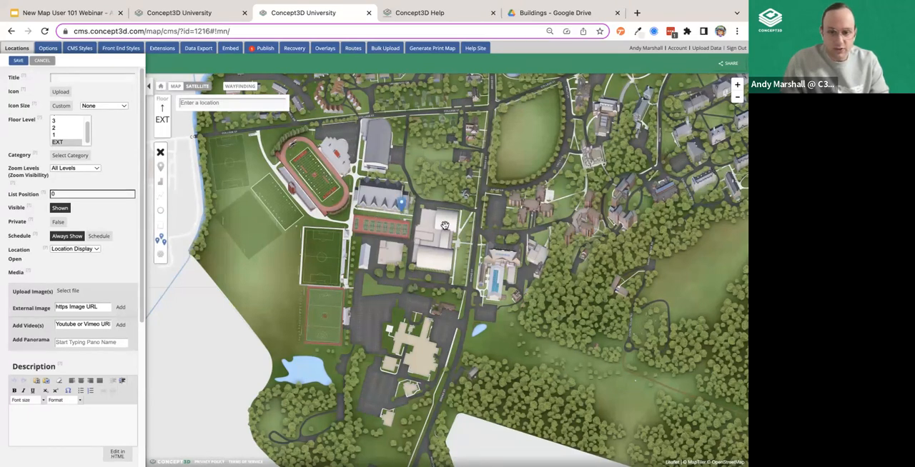
left_click(414, 268)
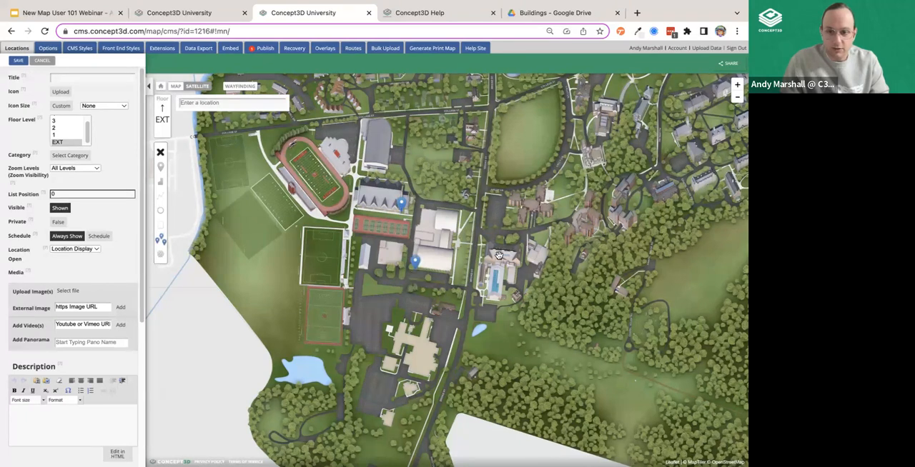
left_click(508, 245)
left_click(603, 132)
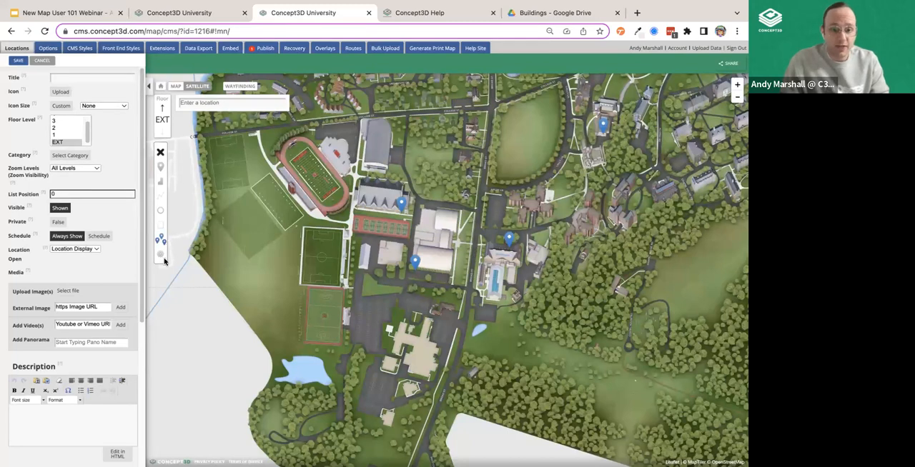
left_click(161, 154)
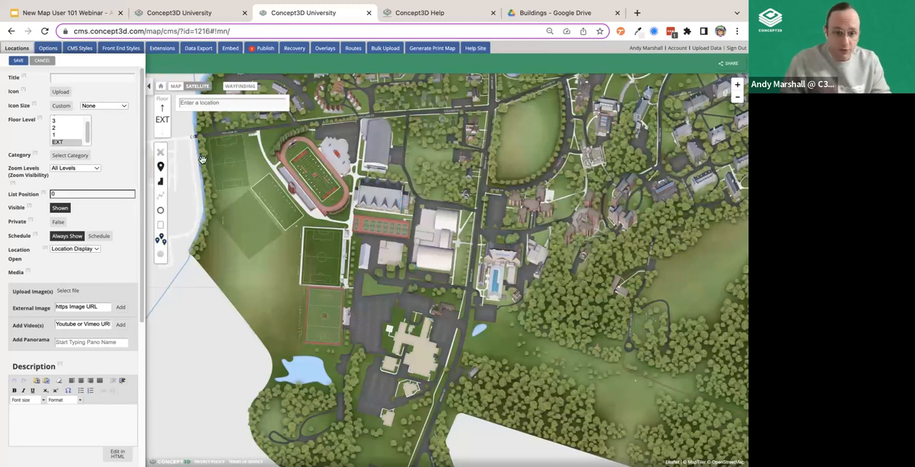
- Switch to the New Map User 101 Webinar presentation in Google Slides, start the slideshow, and advance to the Poll Time slide
left_click(105, 12)
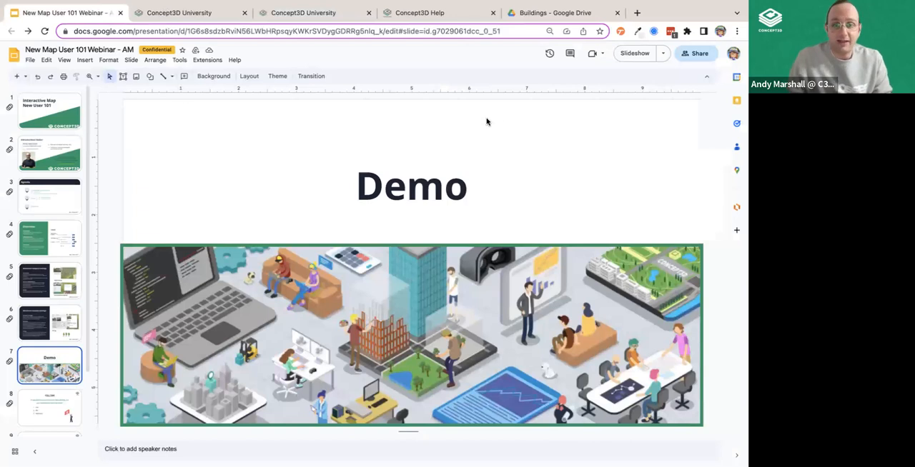
left_click(635, 56)
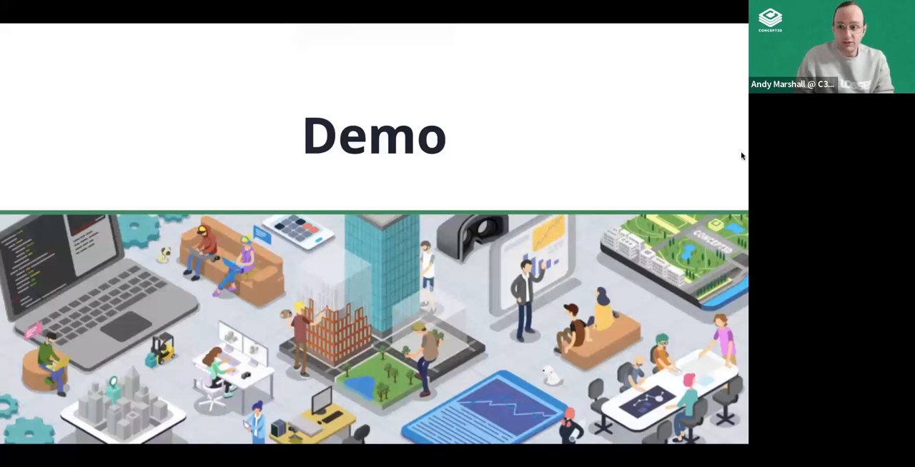
key("Right")
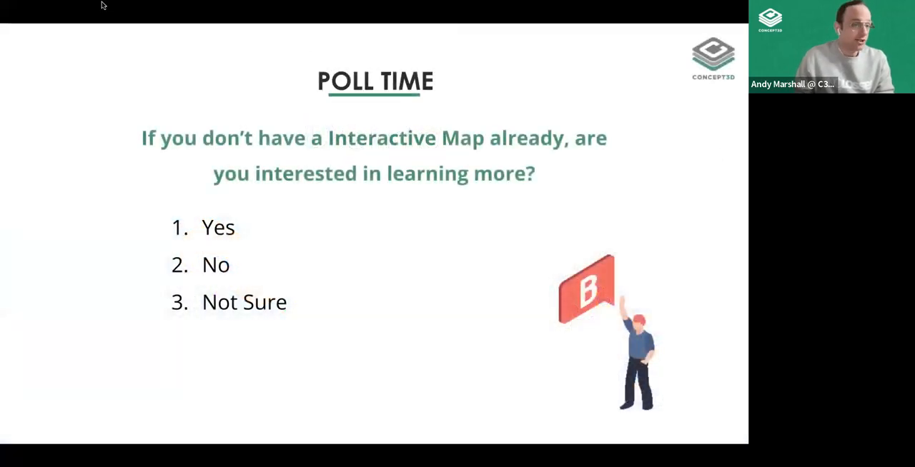